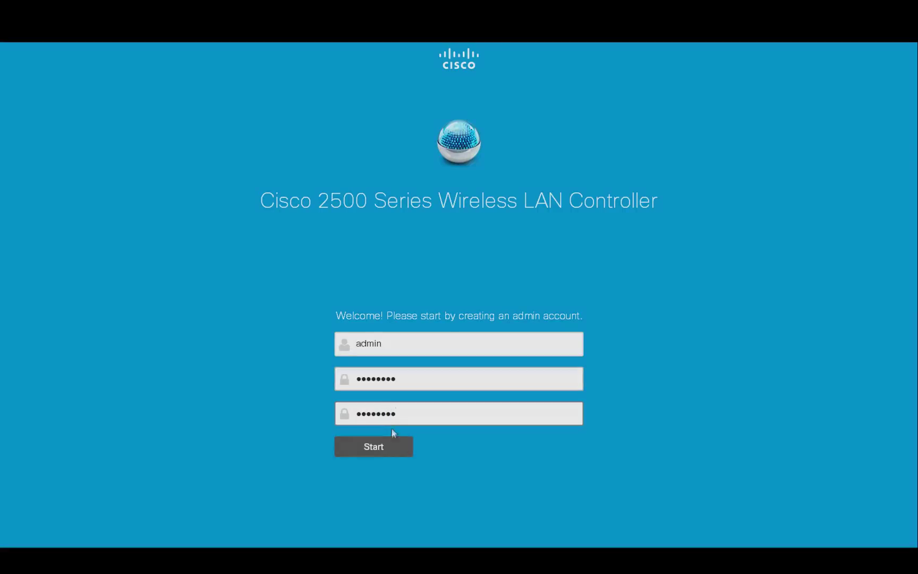
# Begin the setup wizard and enter 'wlc' as the controller's system name.
pyautogui.click(395, 444)
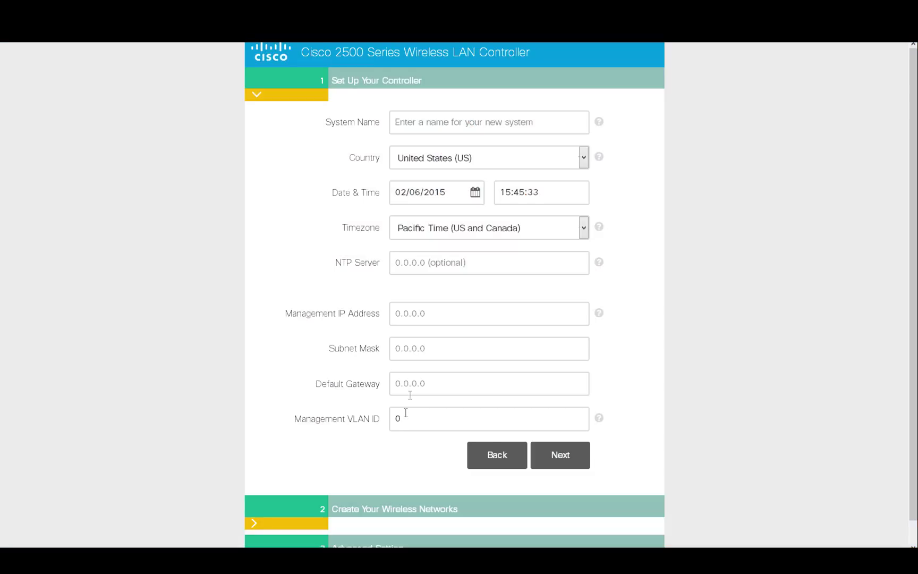
pyautogui.click(428, 128)
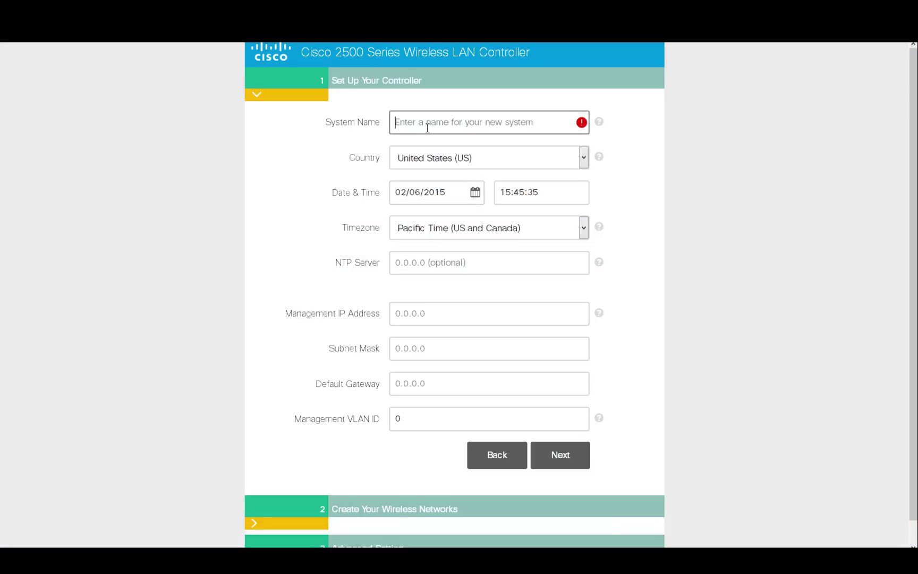
pyautogui.write('wlc')
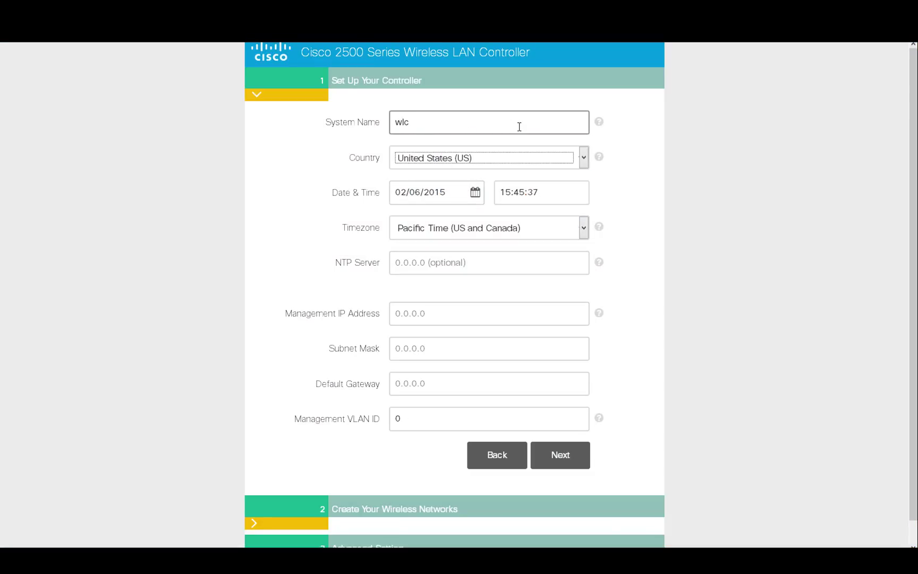
pyautogui.click(478, 196)
pyautogui.press('Tab')
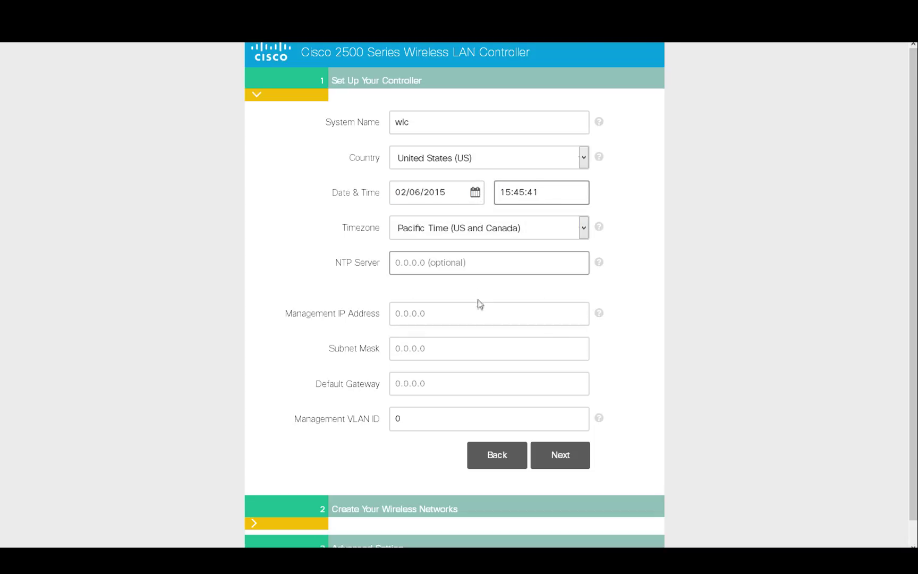
# Enter management IP 10.10.10.5 with subnet mask 255.255.255.0.
pyautogui.click(478, 308)
pyautogui.write('10.10.10.5')
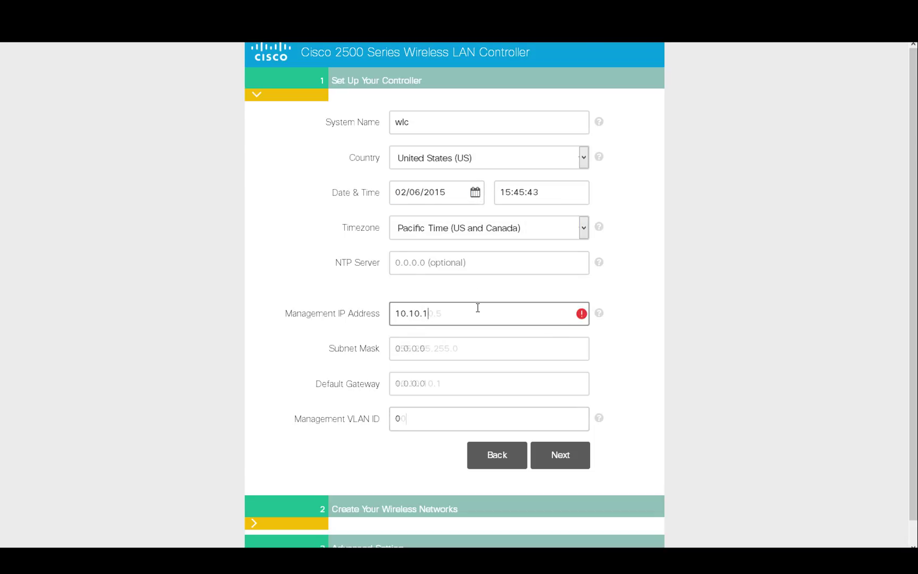
pyautogui.press('Tab')
pyautogui.write('255.255.255.0')
pyautogui.press('Tab')
# Set default gateway 10.10.10.1 and VLAN ID 10, then proceed to wireless networks.
pyautogui.write('10.10.10.1')
pyautogui.press('Tab')
pyautogui.write('10')
pyautogui.click(547, 463)
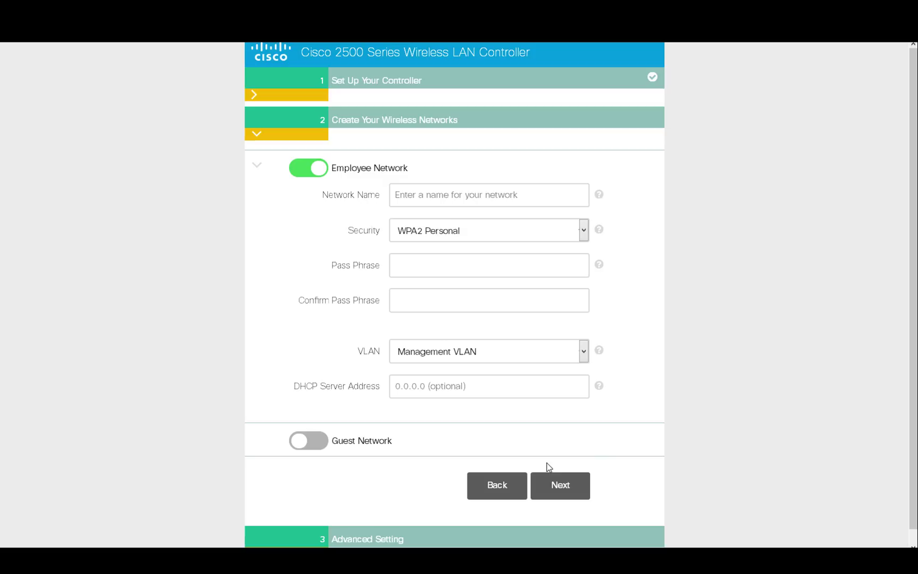
# Name the employee network 'employee' and enter and confirm its WPA2 pass phrase.
pyautogui.click(435, 195)
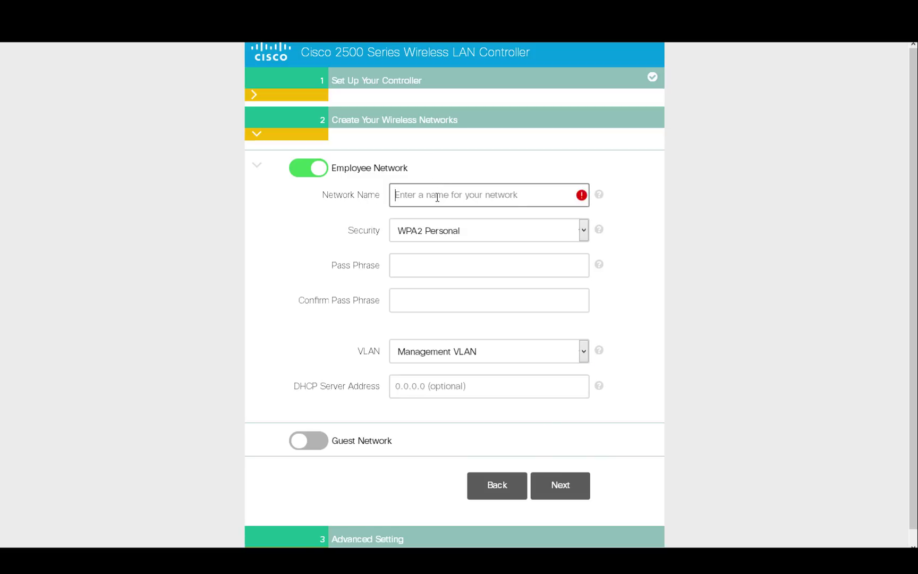
pyautogui.write('employee')
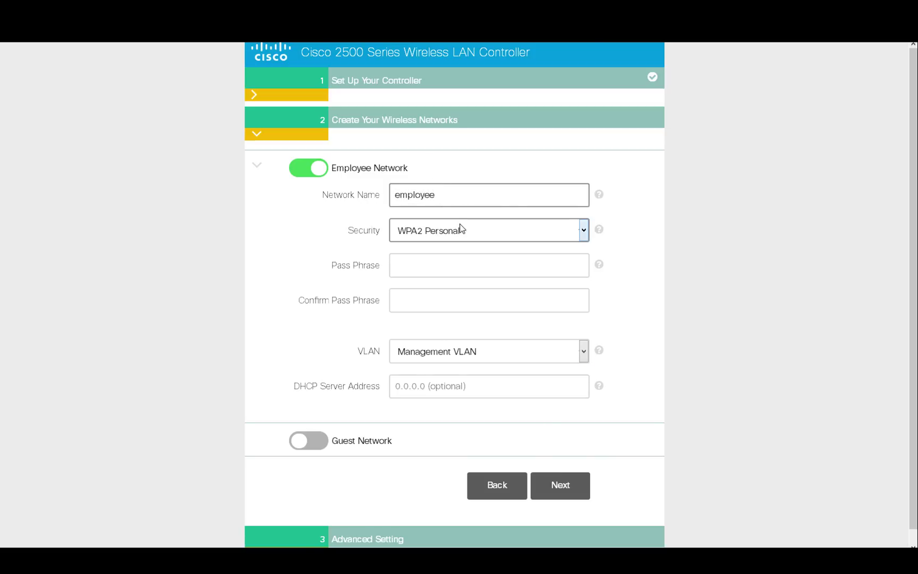
pyautogui.click(467, 255)
pyautogui.write('Cis')
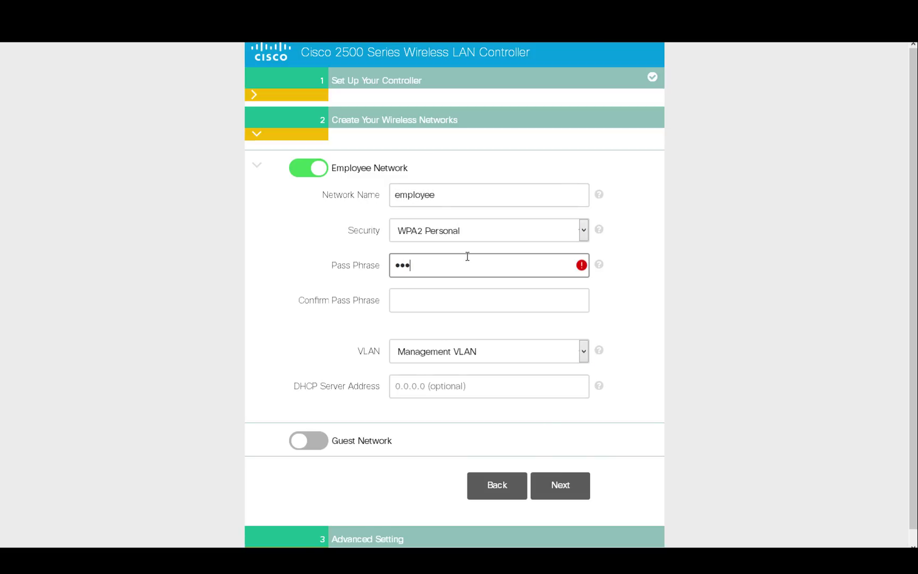
pyautogui.write('co12345')
pyautogui.click(463, 303)
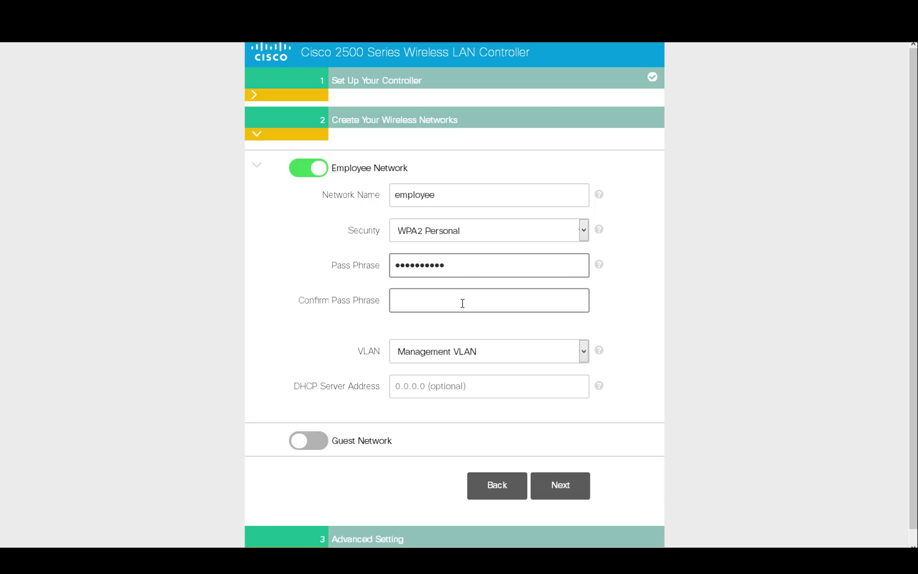
pyautogui.write('Cisco12')
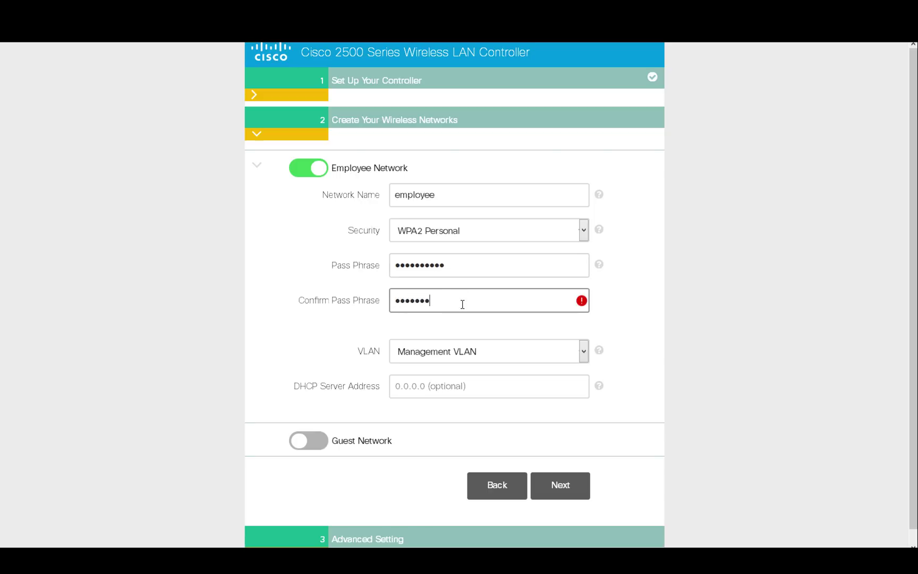
pyautogui.write('345')
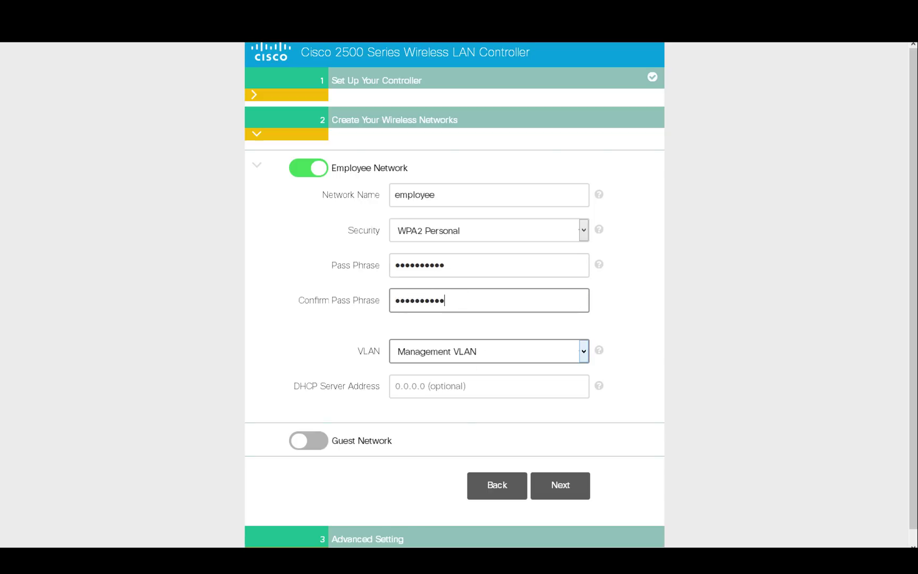
# In Advanced Settings, enable RF Parameter Optimization with Typical density and Data traffic type.
pyautogui.click(567, 498)
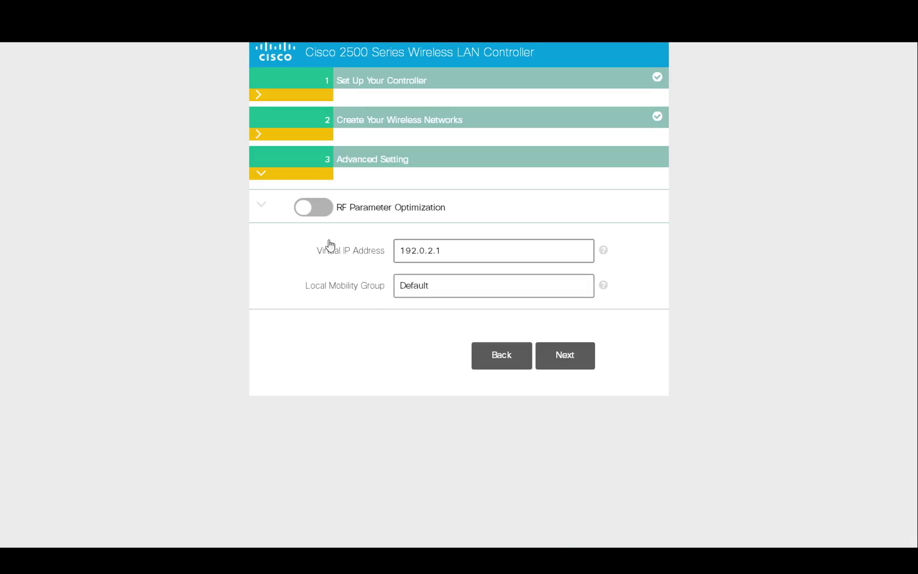
pyautogui.click(314, 207)
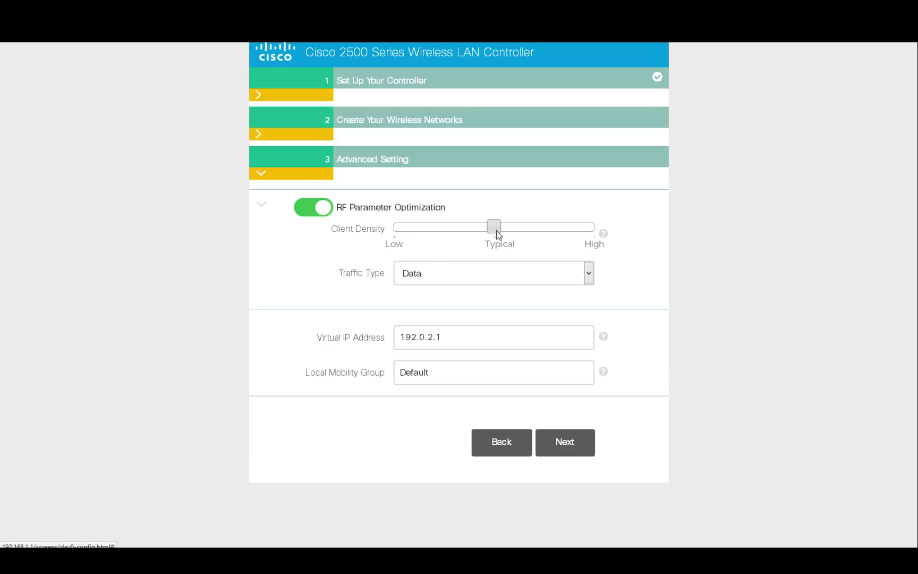
pyautogui.click(590, 273)
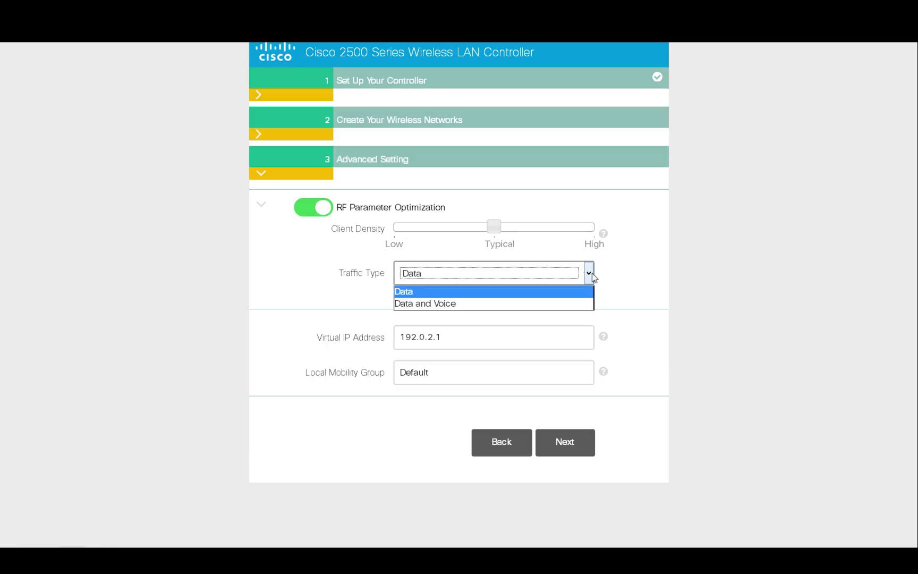
pyautogui.click(592, 273)
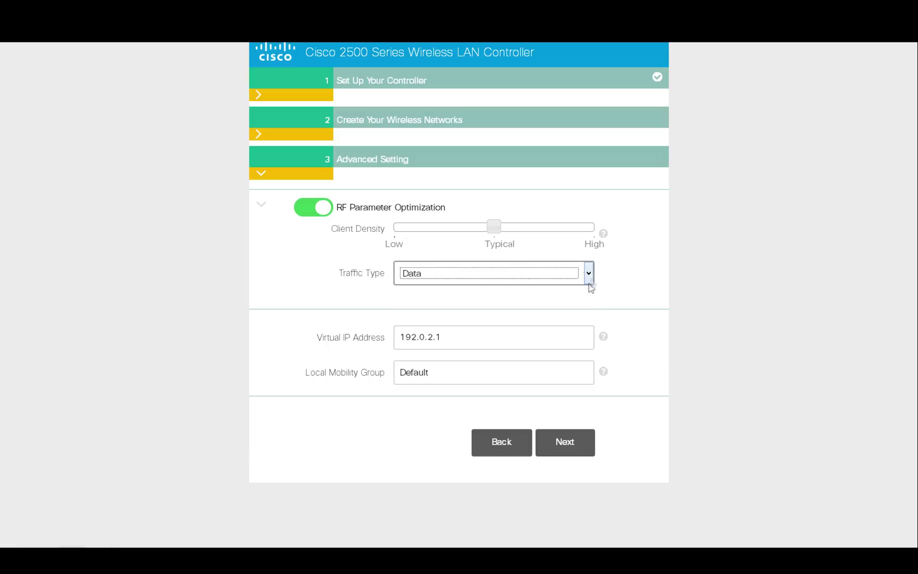
# Review the settings summary, apply the configuration, and accept the reboot to save it.
pyautogui.click(589, 450)
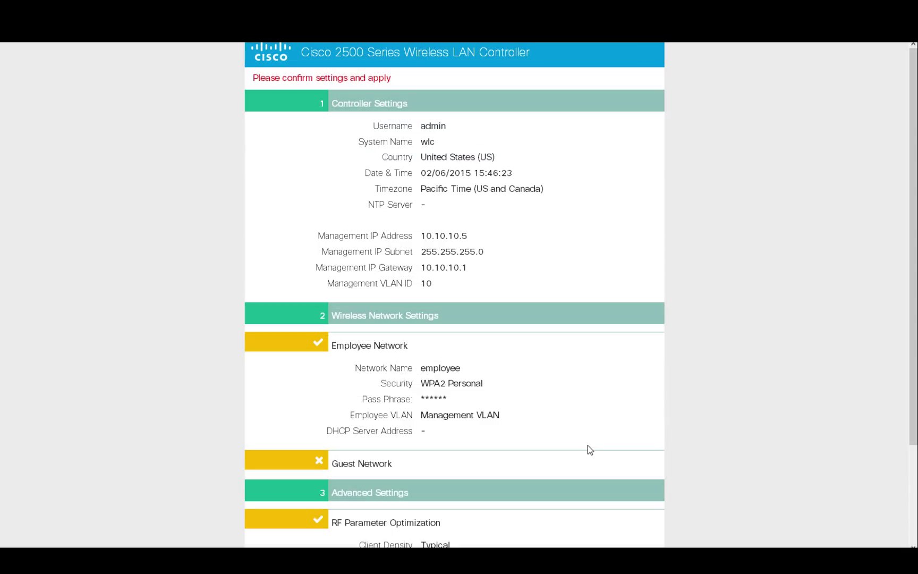
pyautogui.moveTo(913, 407); pyautogui.dragTo(914, 510)
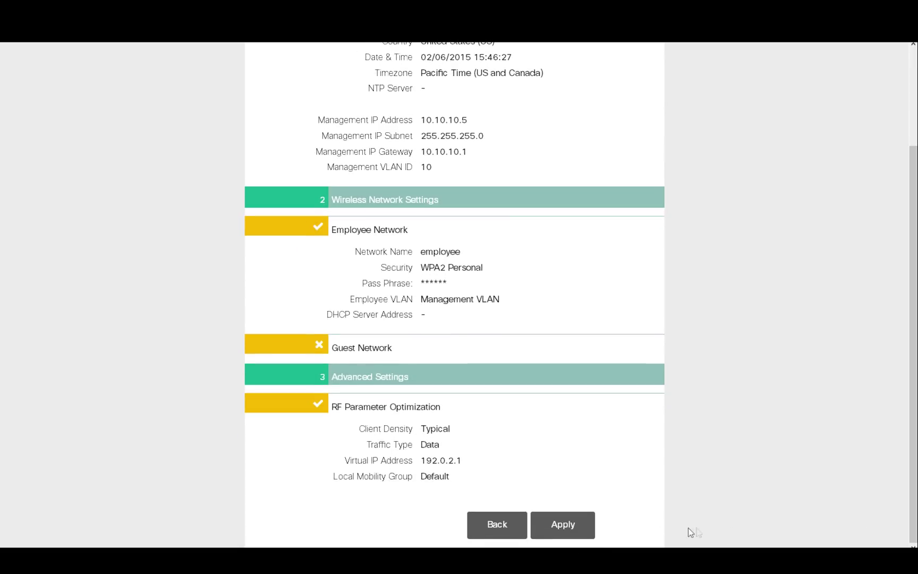
pyautogui.click(591, 528)
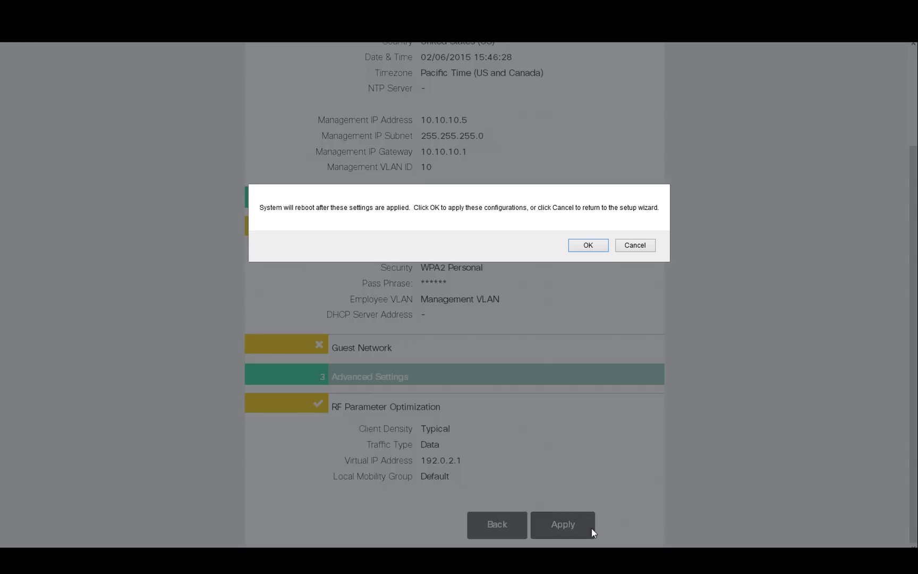
pyautogui.click(603, 244)
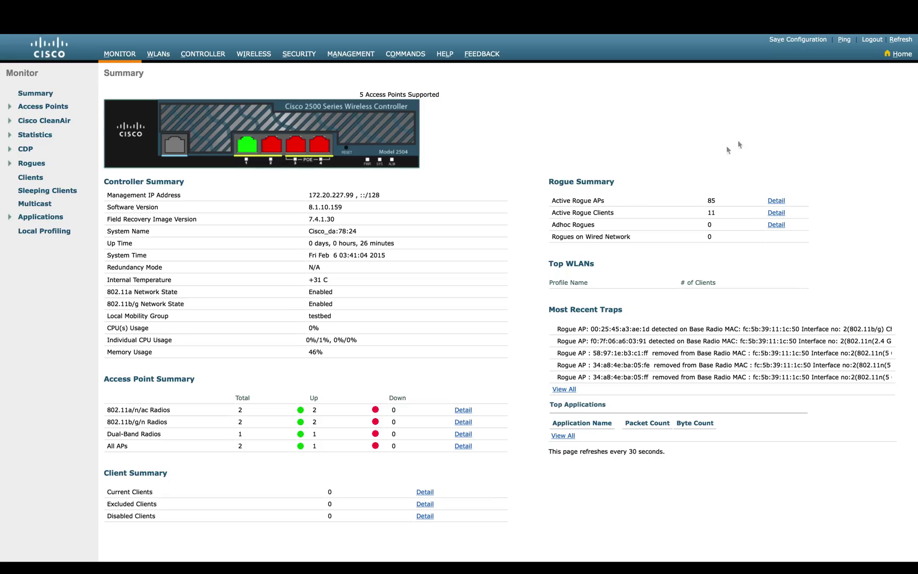
# Switch to the Home dashboard and open Best Practices under Monitoring.
pyautogui.click(895, 54)
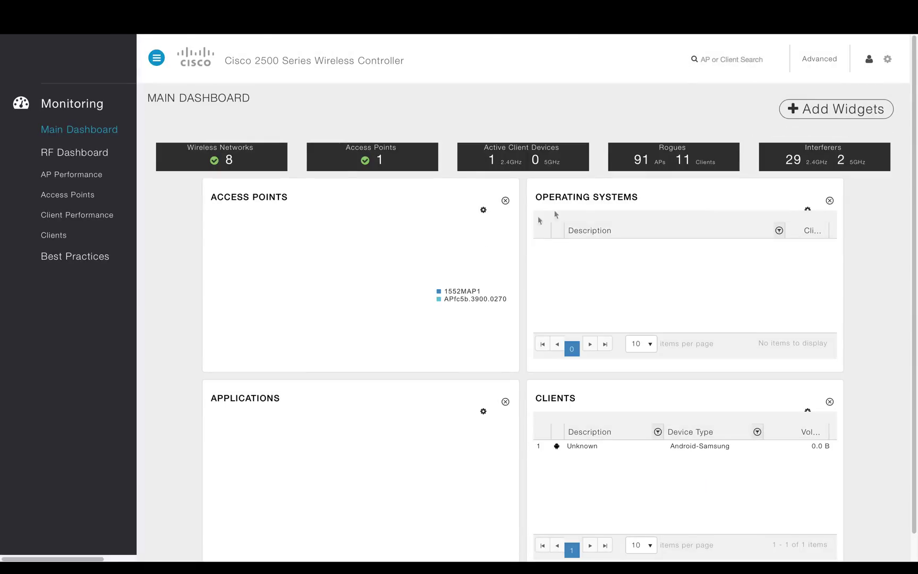
pyautogui.click(95, 261)
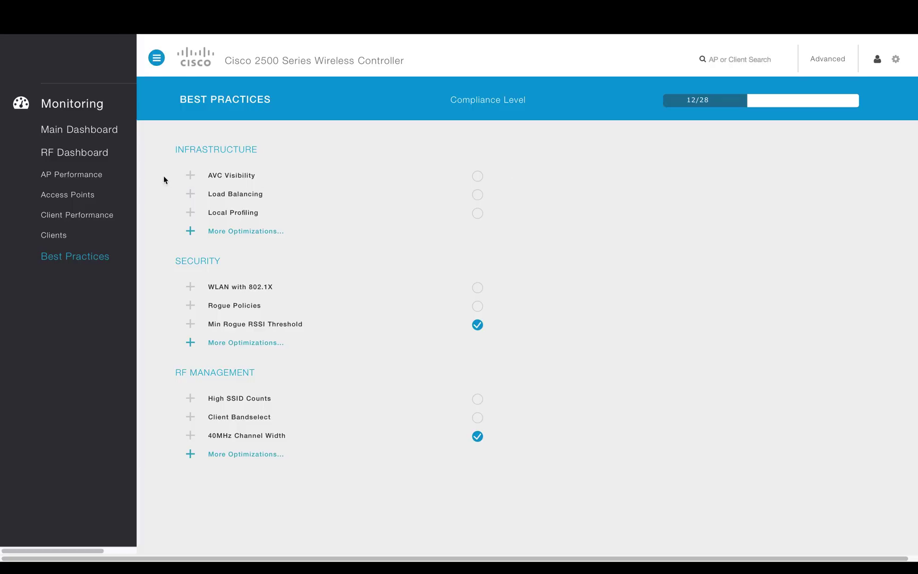
# Use Fix It Now on AVC Visibility, Load Balancing and Local Profiling, confirming each warning.
pyautogui.click(192, 178)
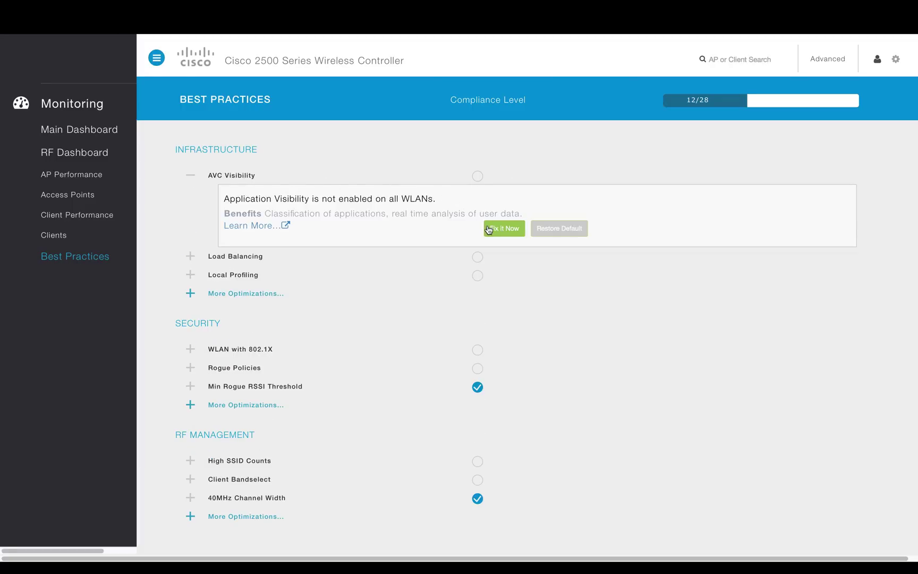
pyautogui.click(516, 230)
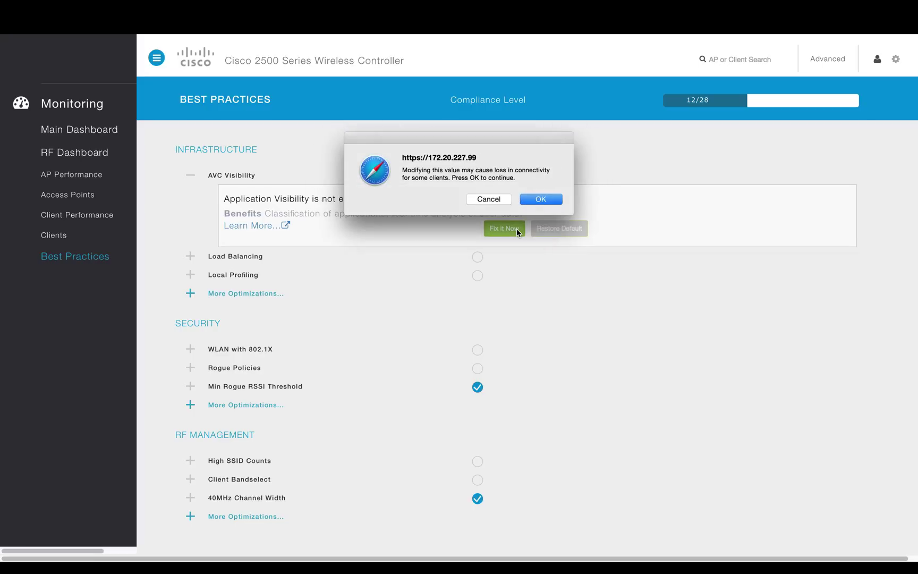
pyautogui.click(543, 197)
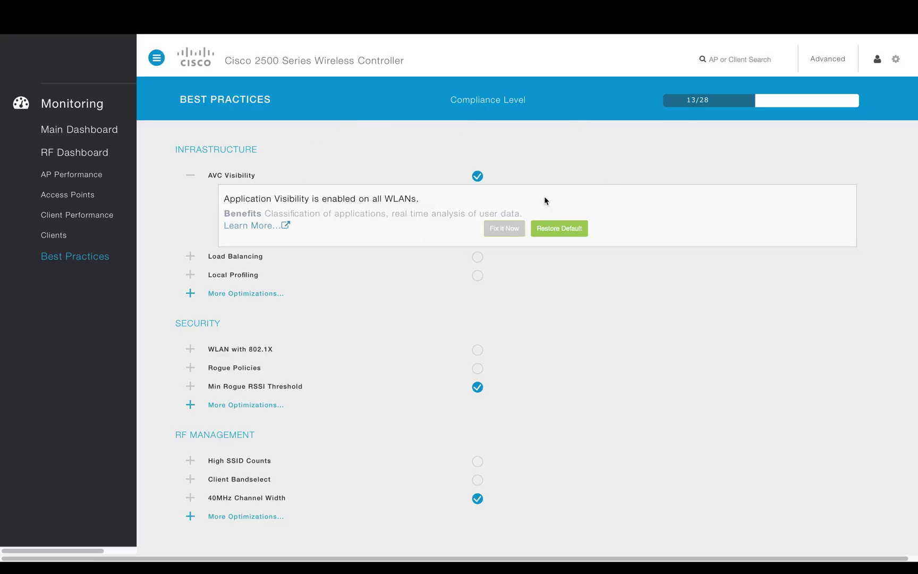
pyautogui.click(190, 258)
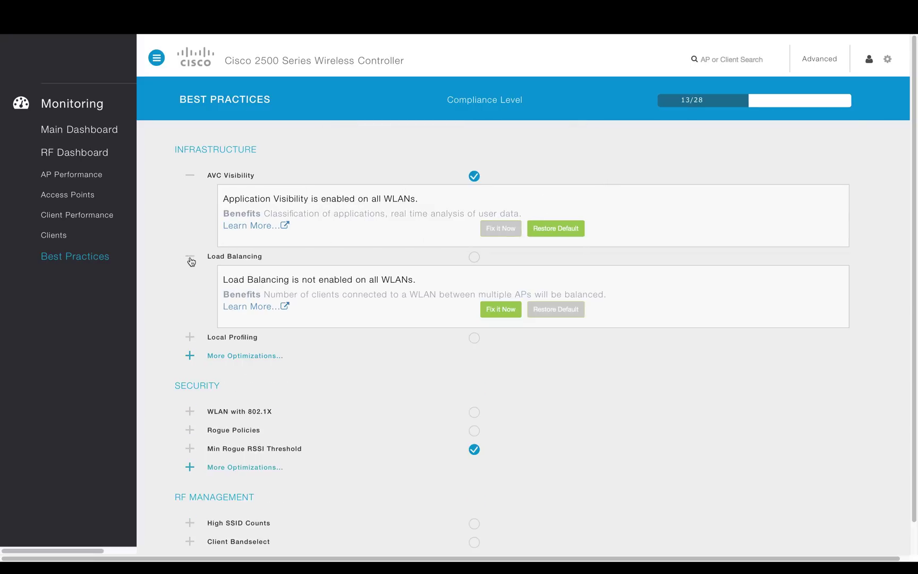
pyautogui.click(508, 313)
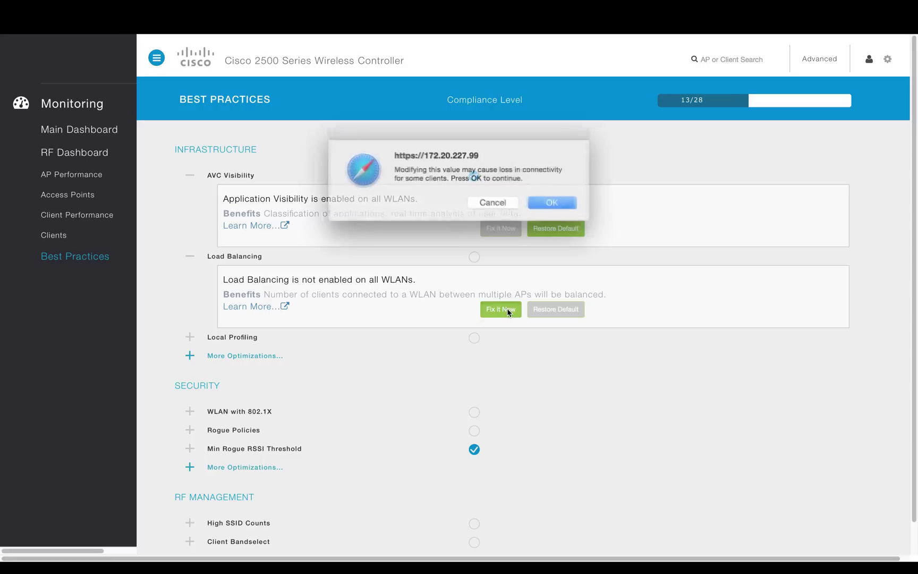
pyautogui.click(540, 201)
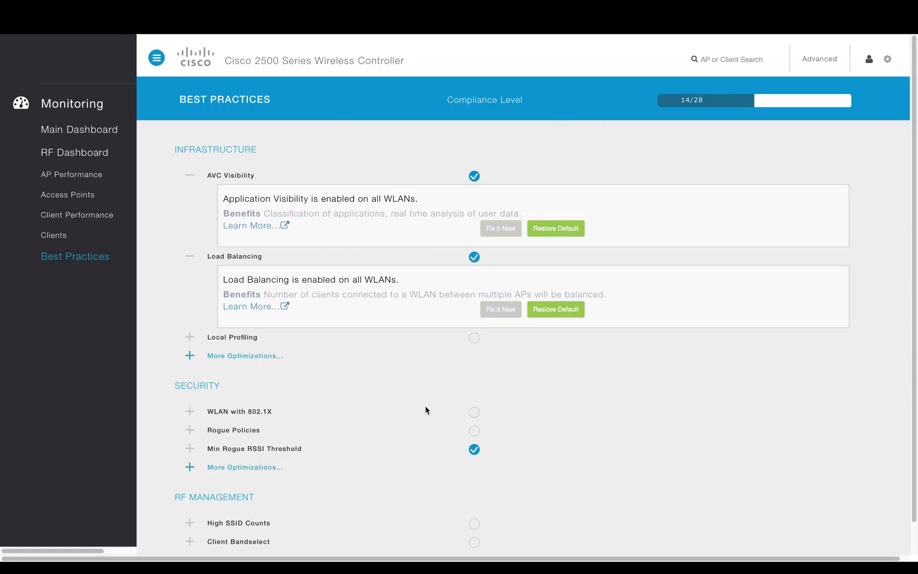
pyautogui.click(190, 338)
pyautogui.click(502, 396)
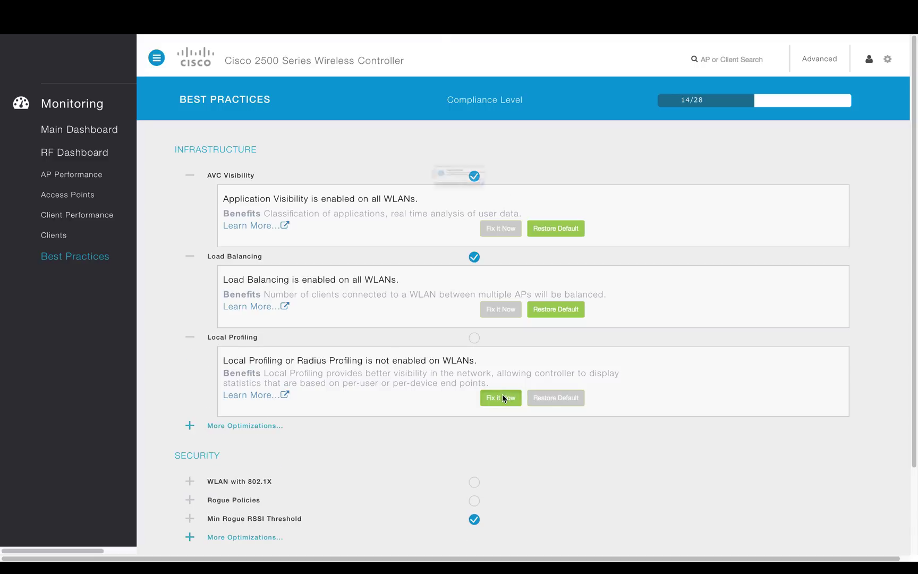
pyautogui.click(536, 200)
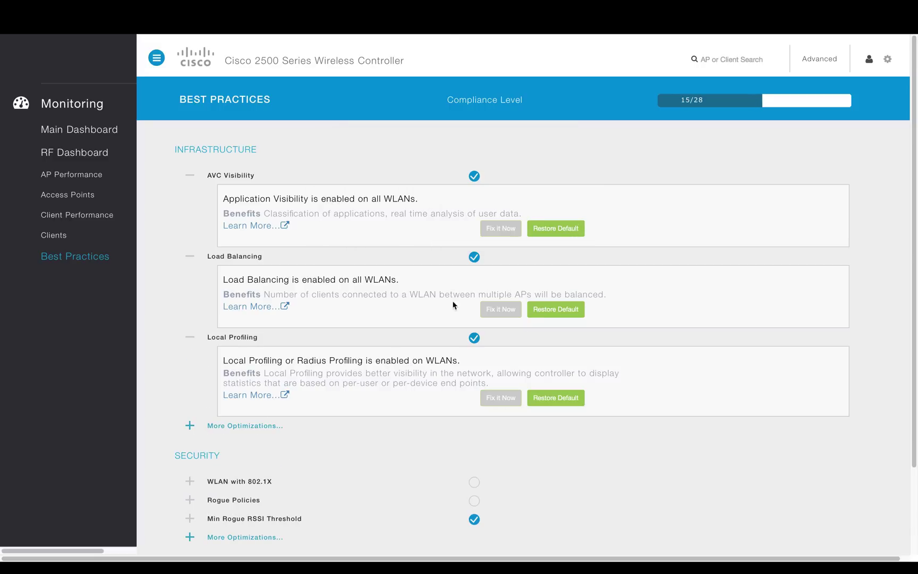
# Expand More Optimizations under Infrastructure, Security and RF Management to list every check.
pyautogui.click(193, 426)
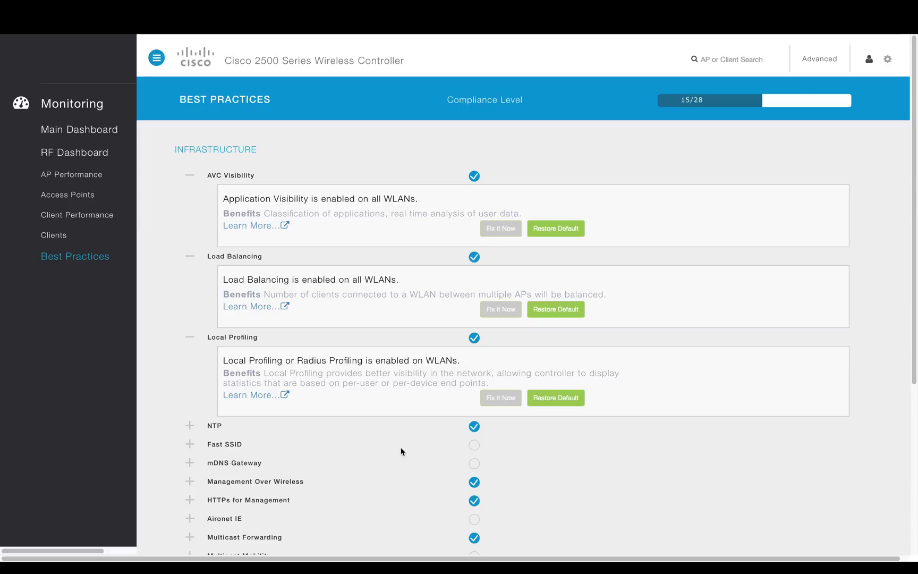
pyautogui.scroll(-3, 401, 452)
pyautogui.scroll(-3, 401, 451)
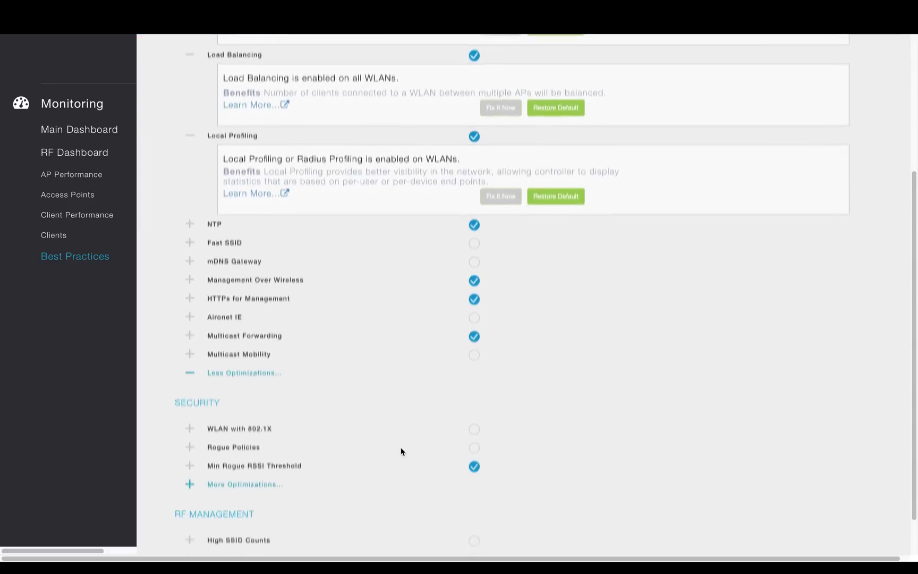
pyautogui.click(192, 442)
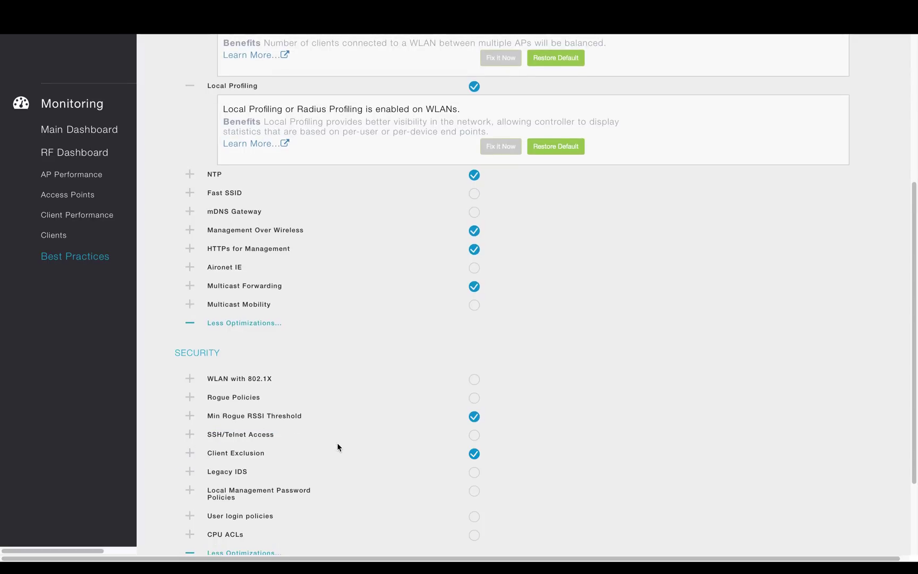
pyautogui.scroll(-3, 338, 446)
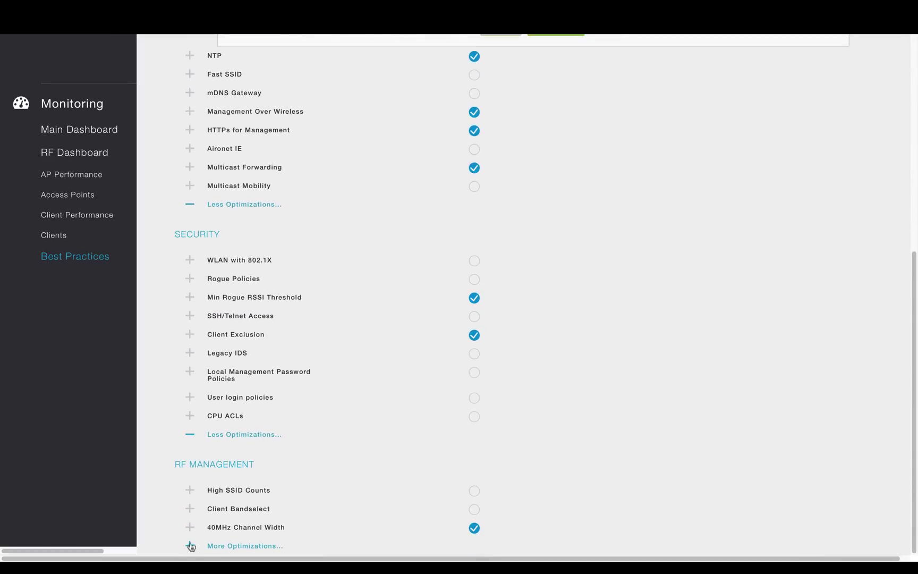
pyautogui.click(190, 545)
pyautogui.scroll(-3, 347, 540)
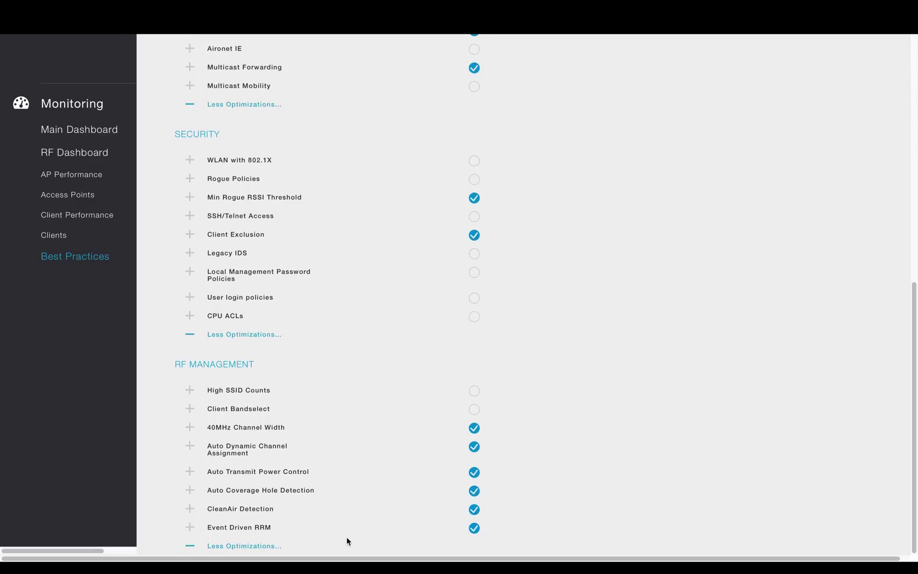
# Expand Client Bandselect, read its Learn More page on cisco.com, then close it.
pyautogui.click(190, 408)
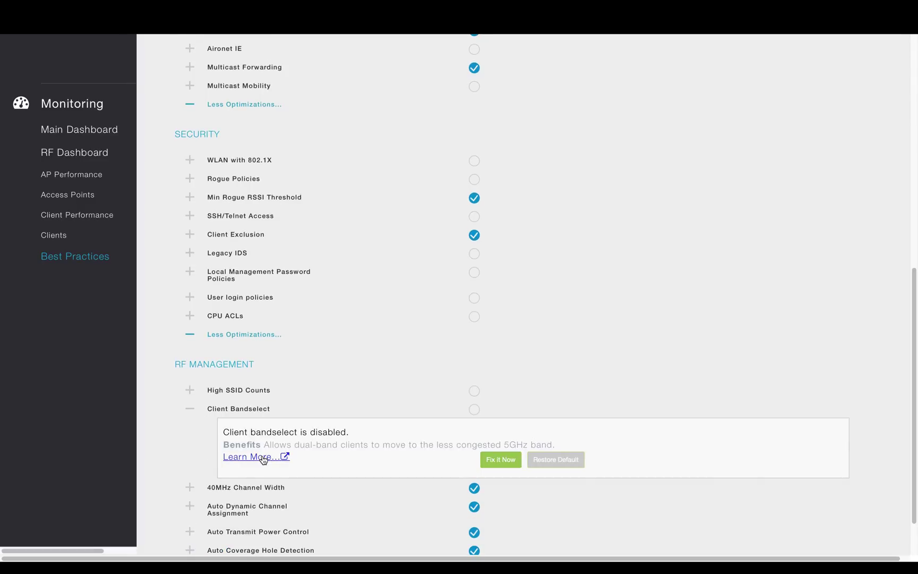
pyautogui.click(263, 458)
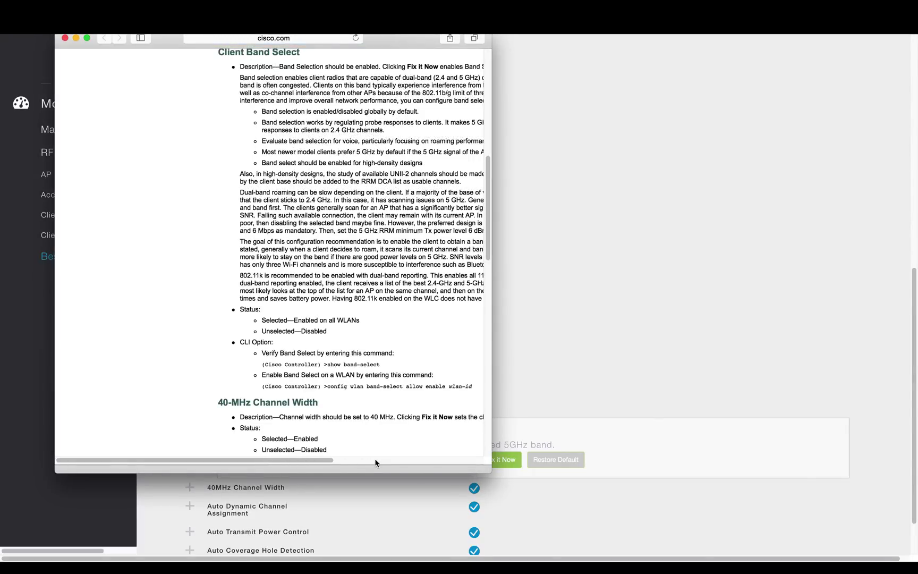
pyautogui.click(65, 38)
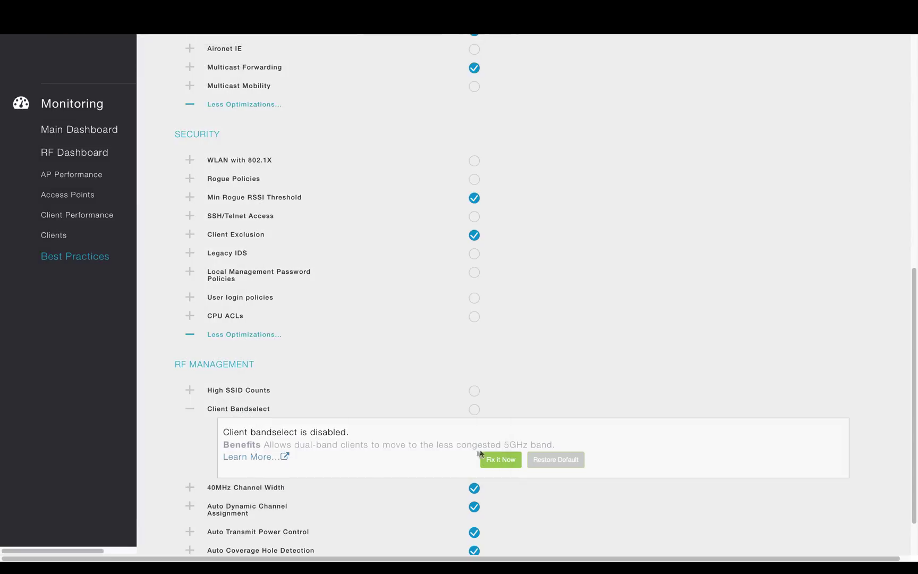
# Fix Client Bandselect and scroll up to confirm compliance reads 16/28.
pyautogui.click(514, 461)
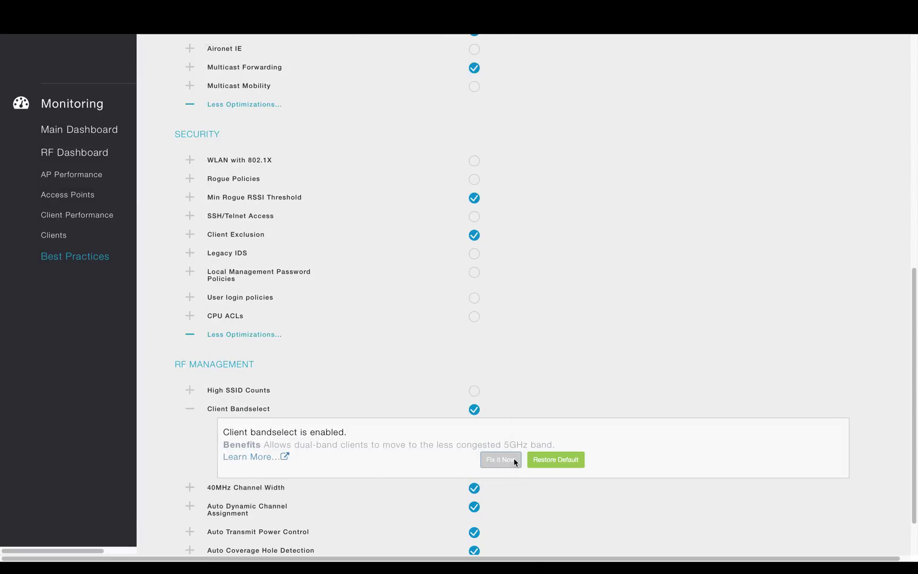
pyautogui.scroll(10, 580, 359)
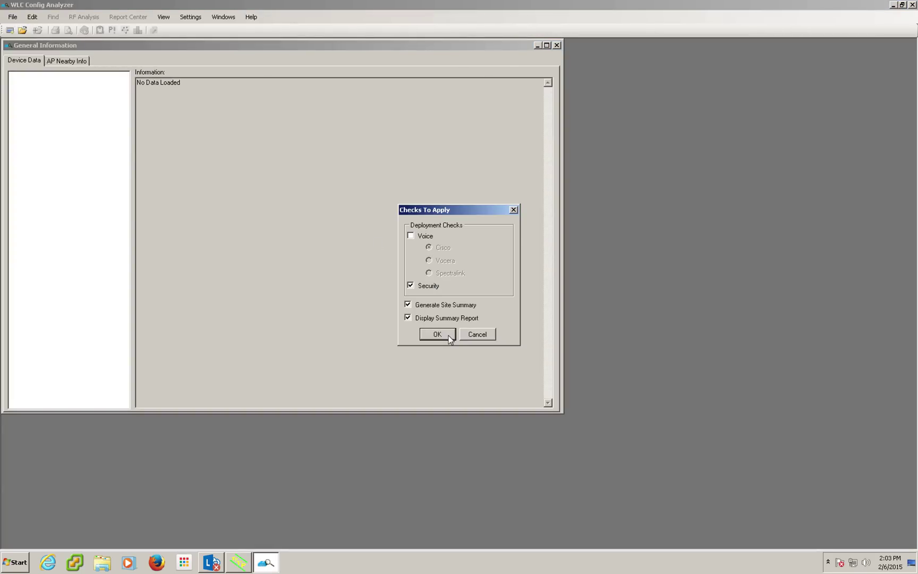
# Accept the checks and load wlc1–wlc9.txt from the WLCCA folder for analysis.
pyautogui.click(449, 336)
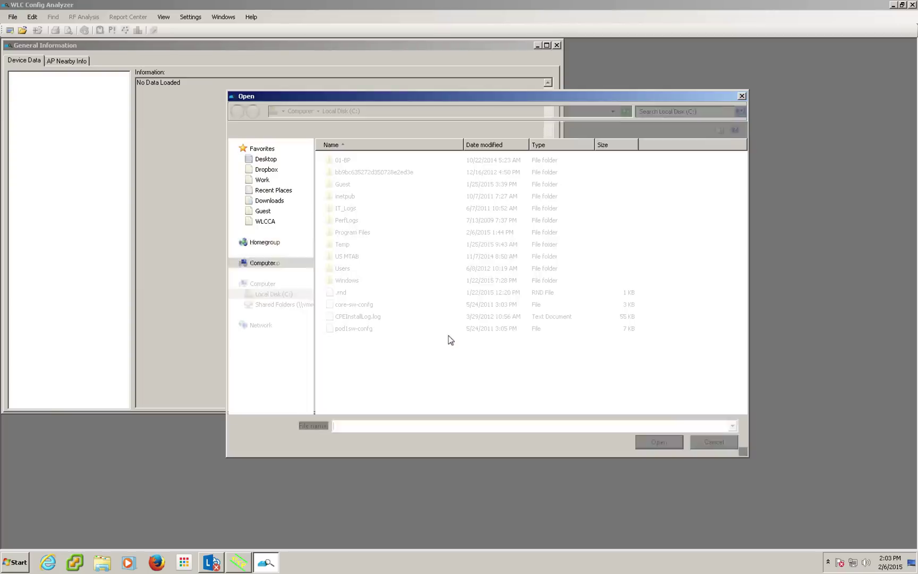
pyautogui.click(264, 222)
pyautogui.click(348, 161)
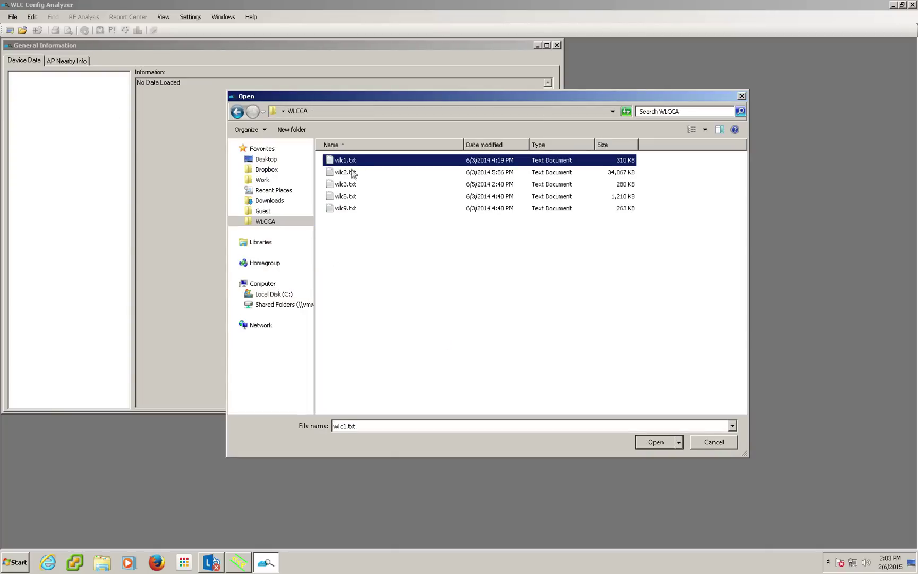
pyautogui.keyDown('shift'); pyautogui.click(355, 208); pyautogui.keyUp('shift')
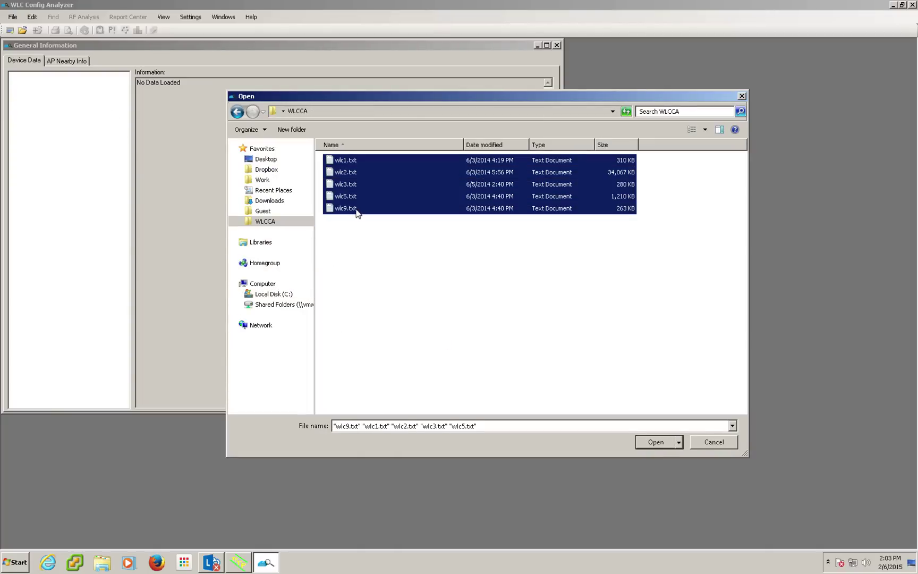
pyautogui.click(657, 442)
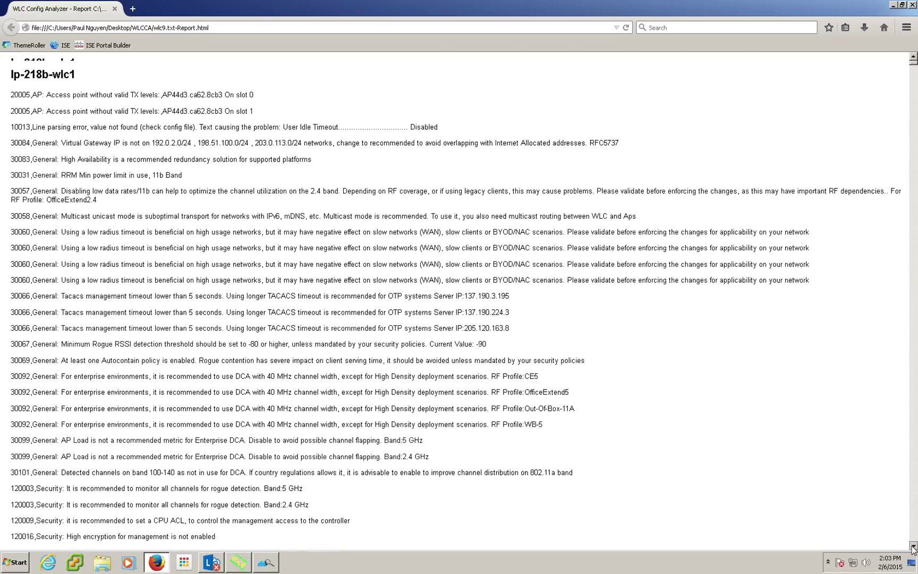
# Review the generated report in Firefox, then return to WLC Config Analyzer.
pyautogui.scroll(-3, 913, 549)
pyautogui.scroll(-3, 913, 549)
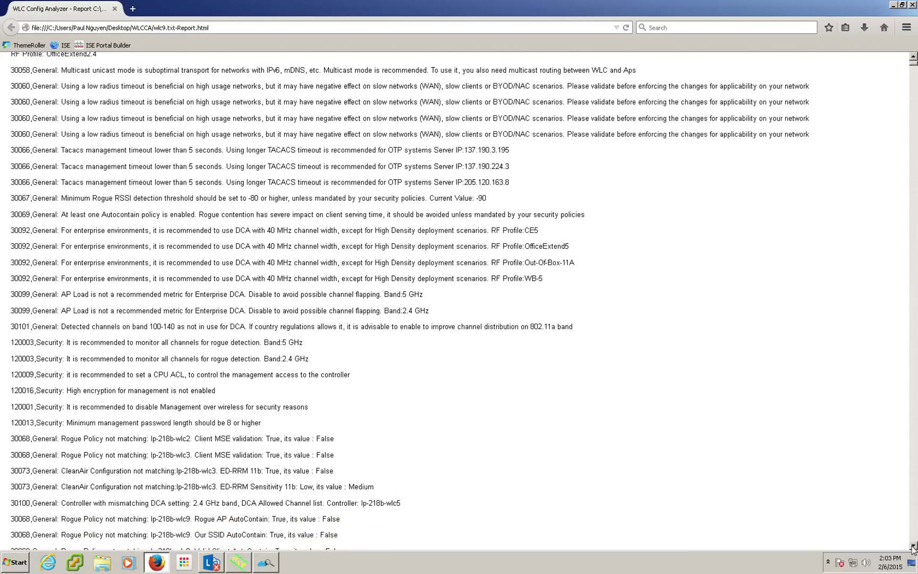
pyautogui.scroll(-2, 913, 549)
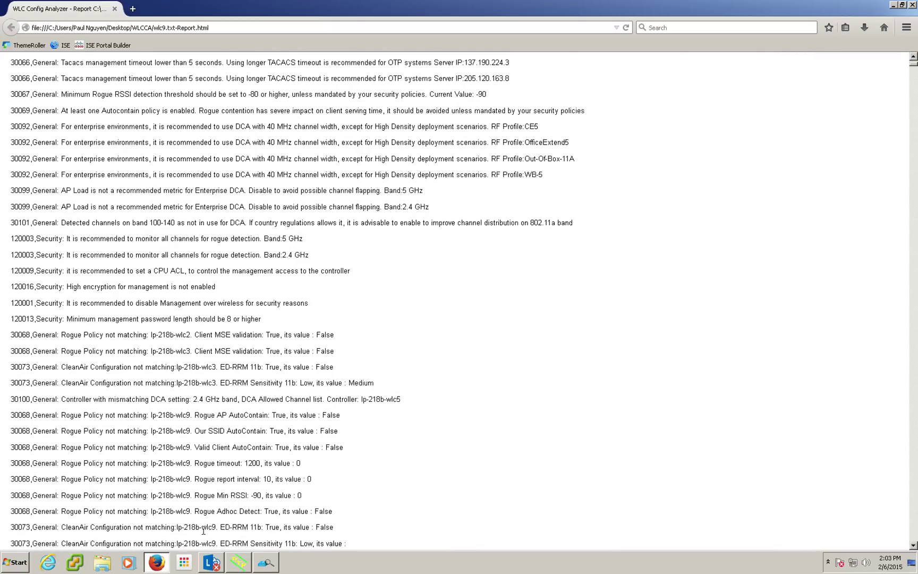
pyautogui.click(266, 562)
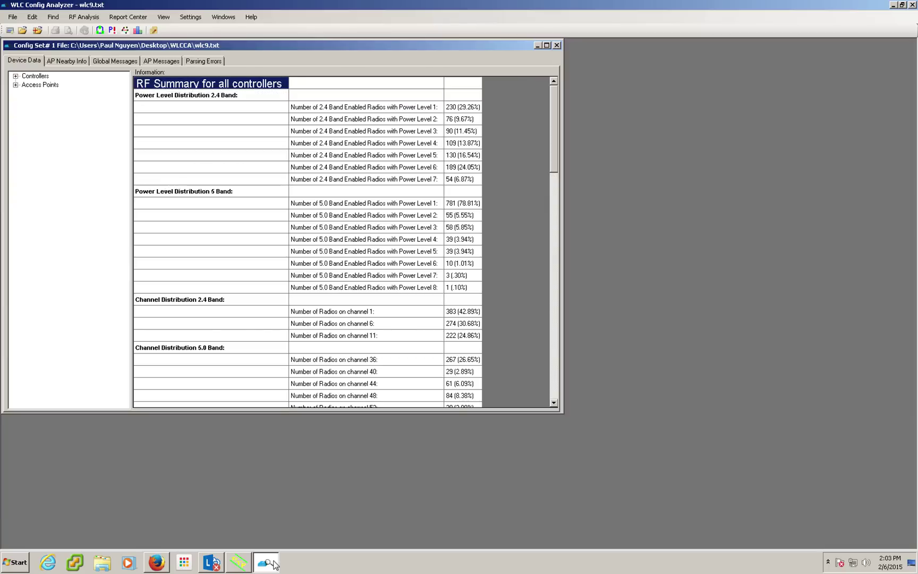
# Maximize the report window and show the all-controllers Best Practices summary at 79.67%.
pyautogui.click(547, 46)
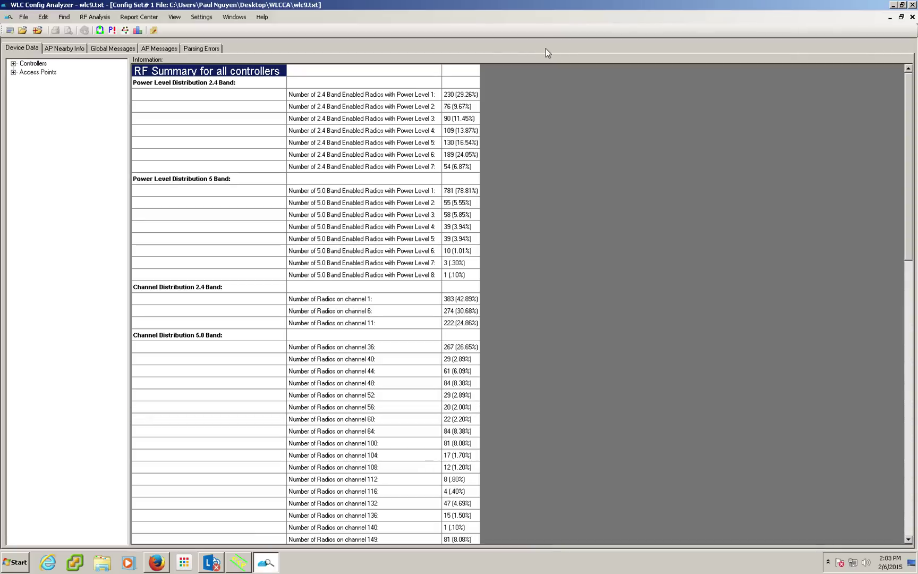
pyautogui.click(13, 64)
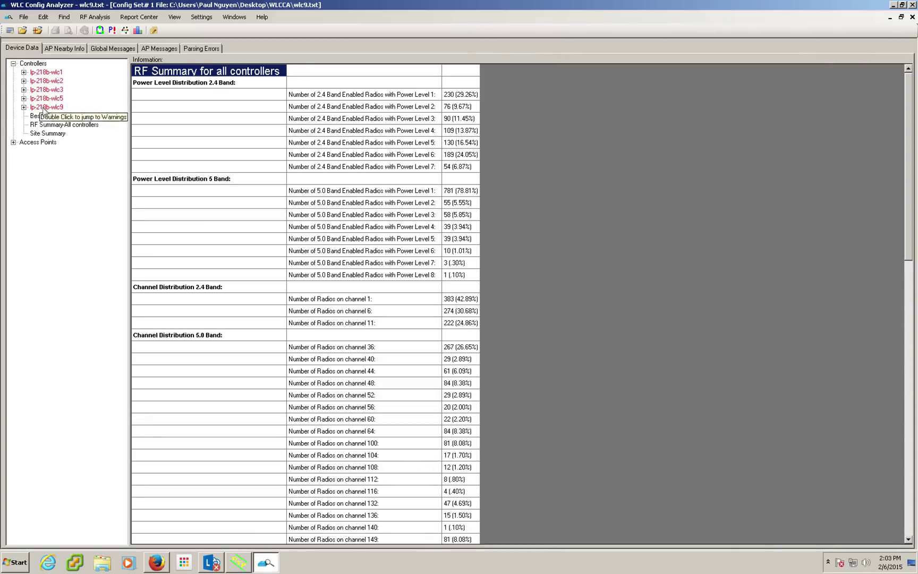
pyautogui.click(82, 117)
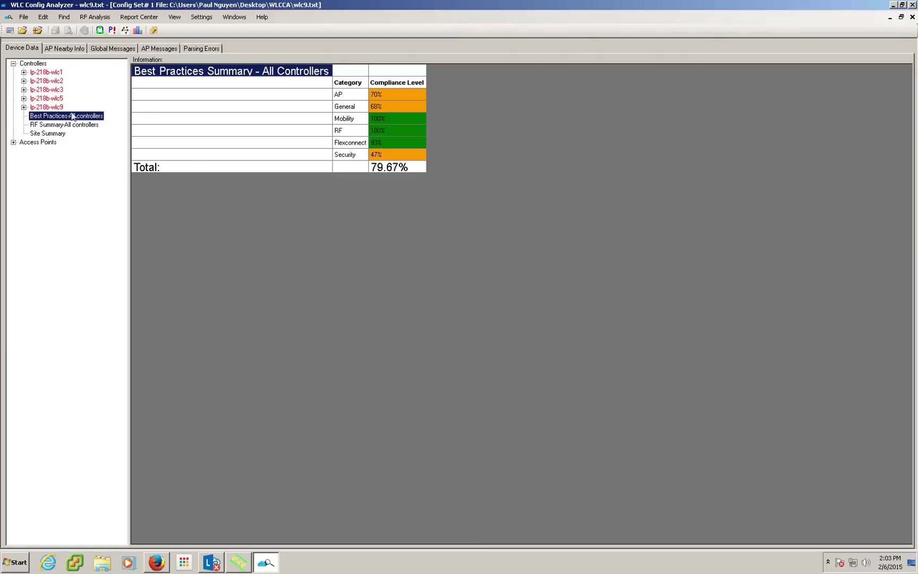
# Show Best Practices compliance for lp-218b-wlc1, then lp-218b-wlc2 at 71.17%.
pyautogui.click(24, 73)
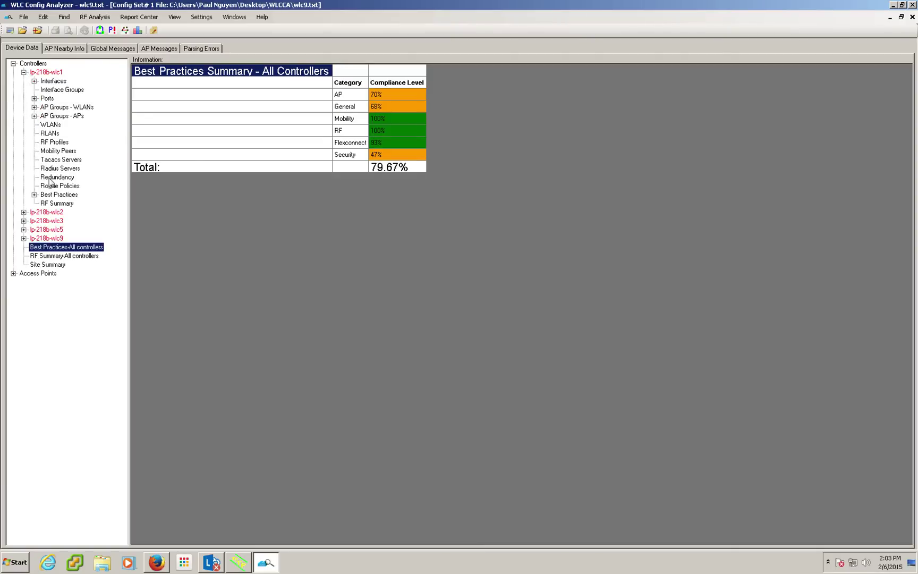
pyautogui.click(52, 195)
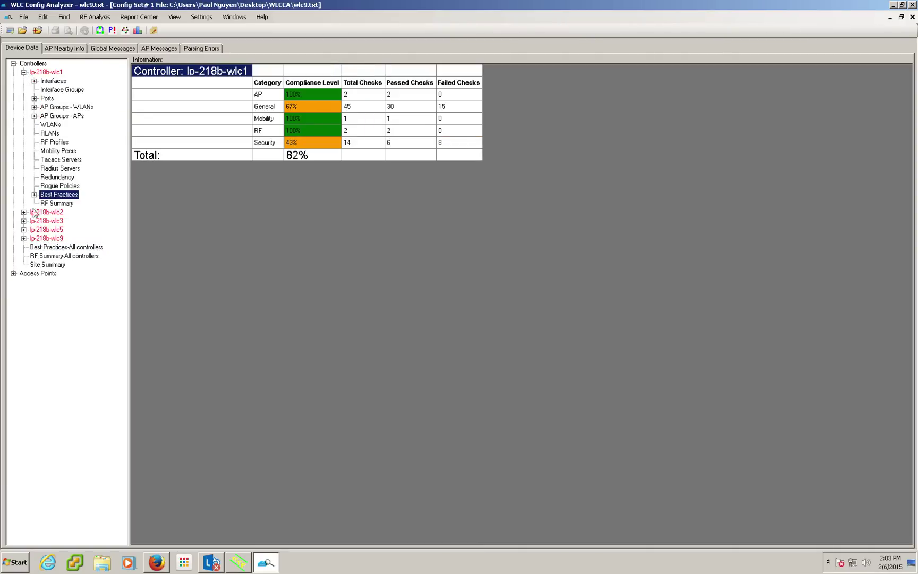
pyautogui.click(23, 212)
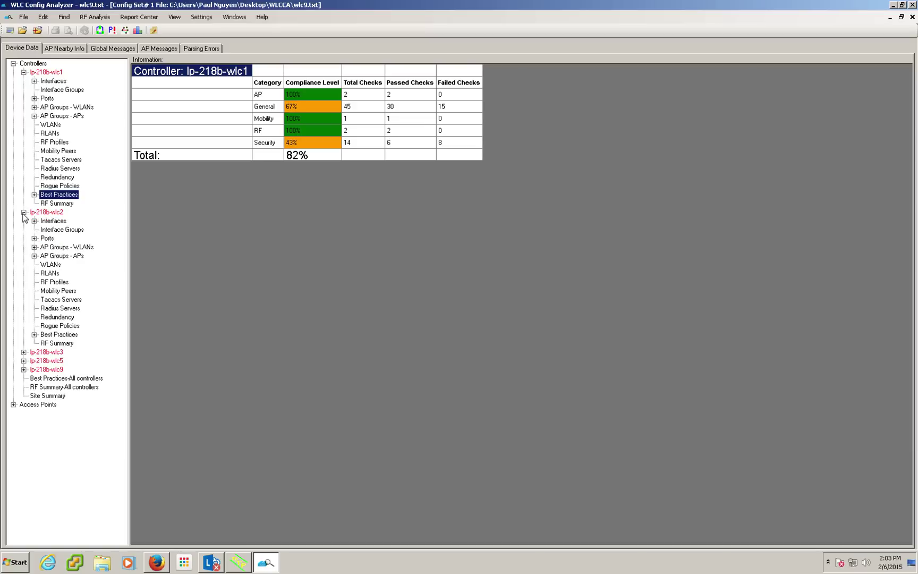
pyautogui.click(64, 335)
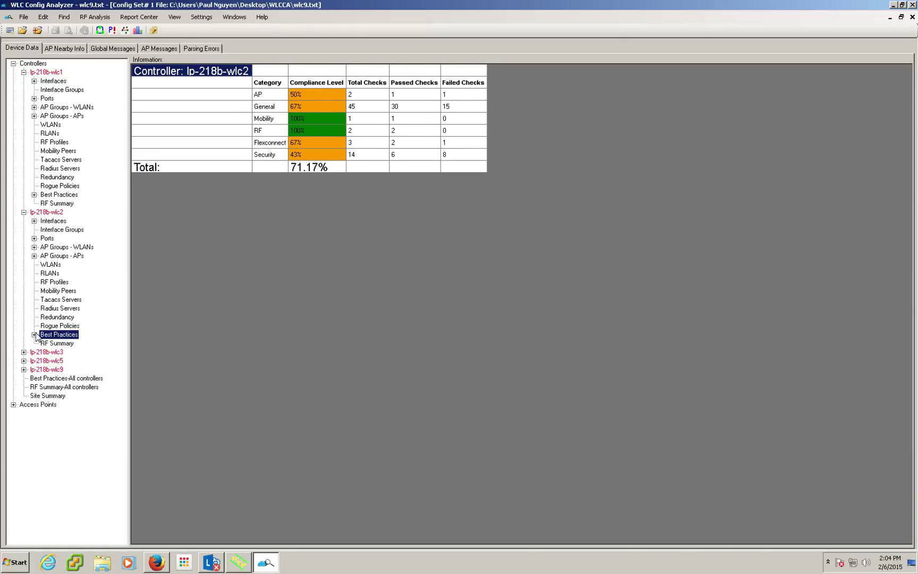
# Review lp-218b-wlc2's AP, General, Mobility, RF, Flex and Security checks, ending on Security at 43%.
pyautogui.click(34, 335)
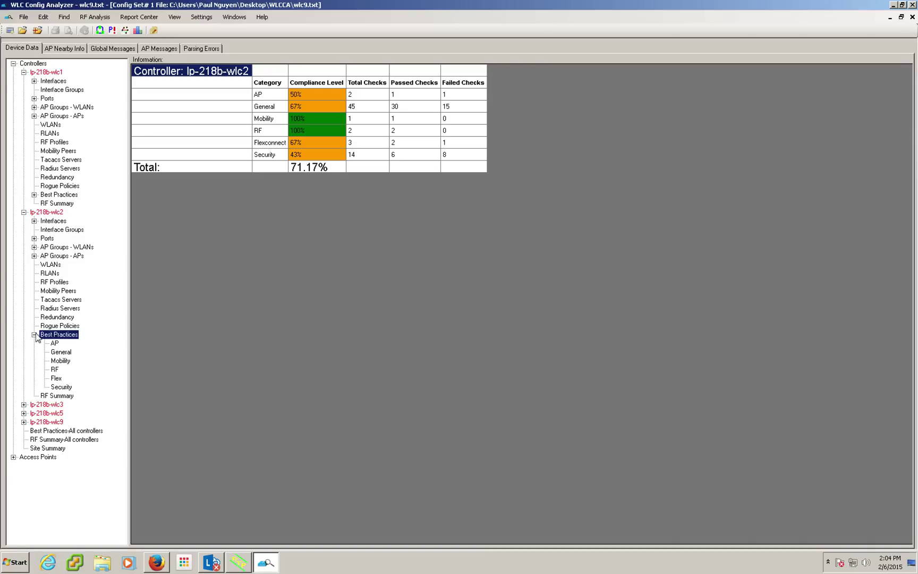
pyautogui.click(55, 344)
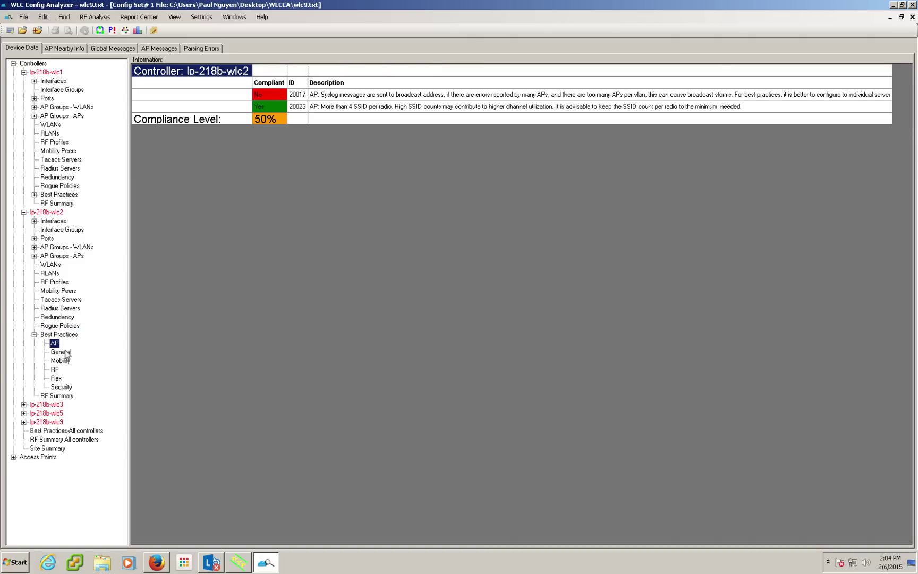
pyautogui.click(66, 352)
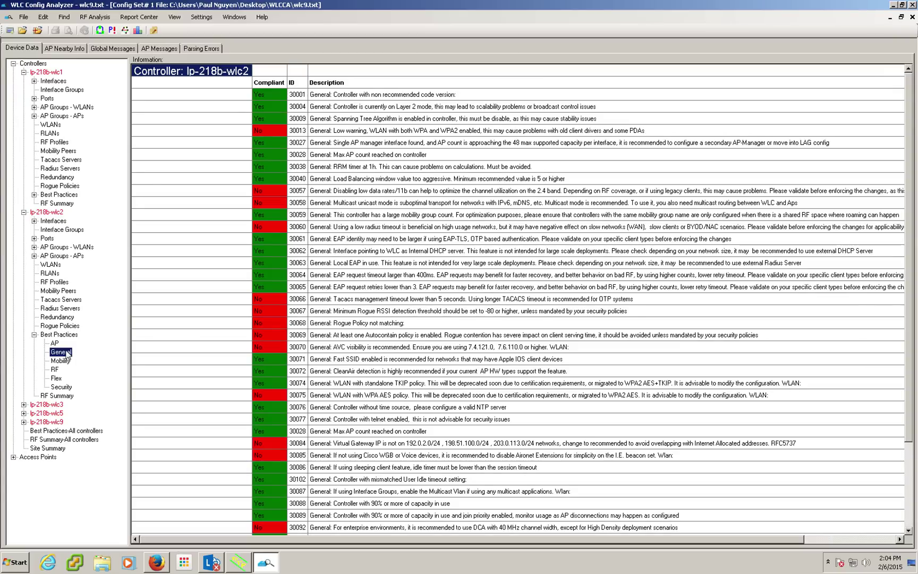
pyautogui.click(66, 361)
pyautogui.click(56, 372)
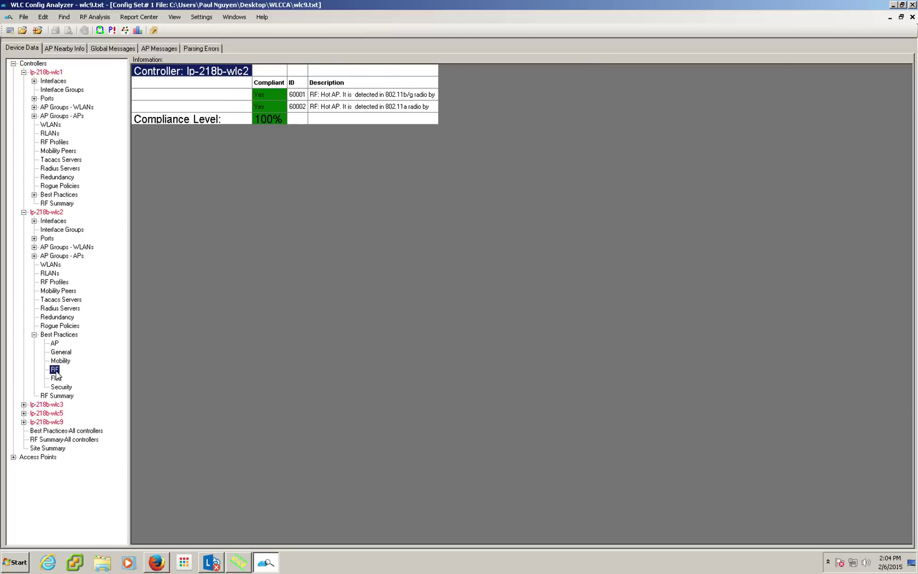
pyautogui.click(59, 379)
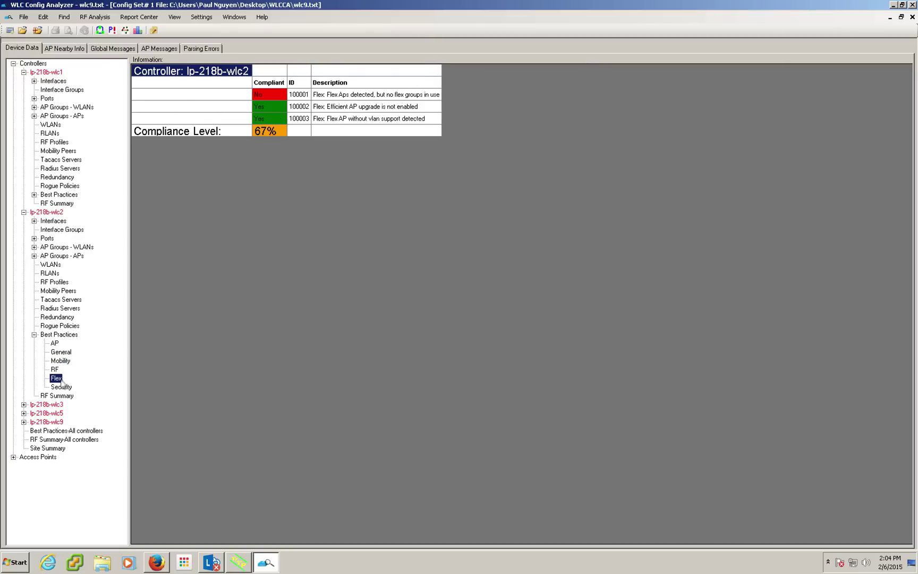
pyautogui.click(62, 388)
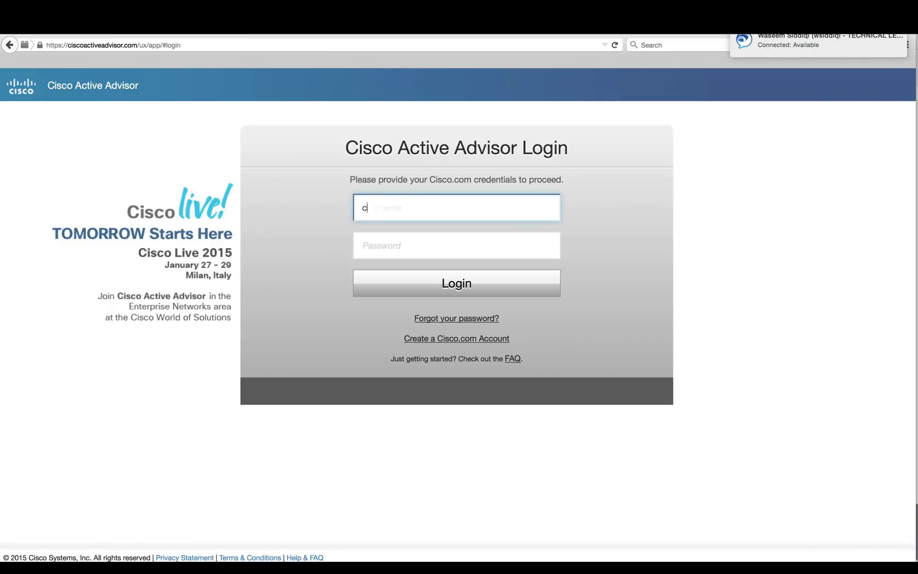
# Sign in to Cisco Active Advisor with the saved account and go to network scanning.
pyautogui.click(390, 225)
pyautogui.click(426, 287)
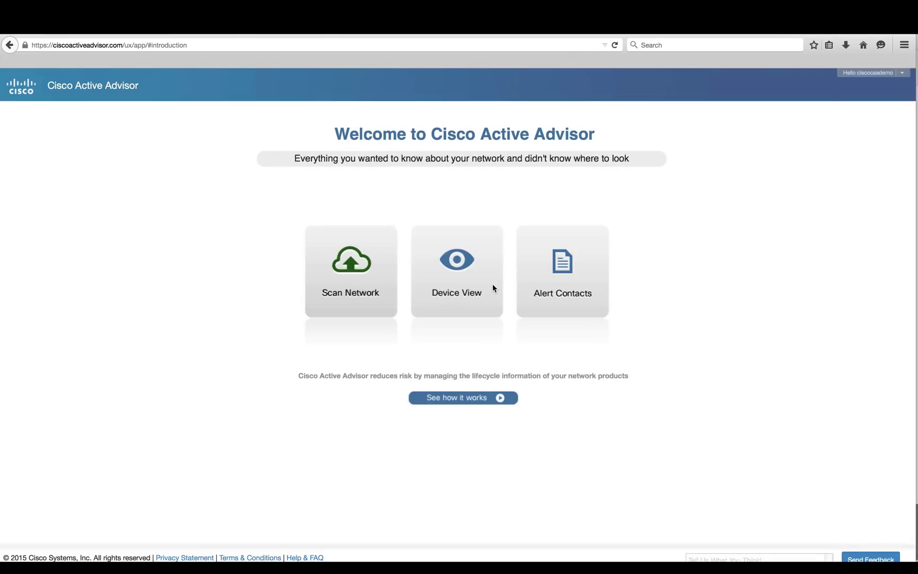
pyautogui.click(366, 303)
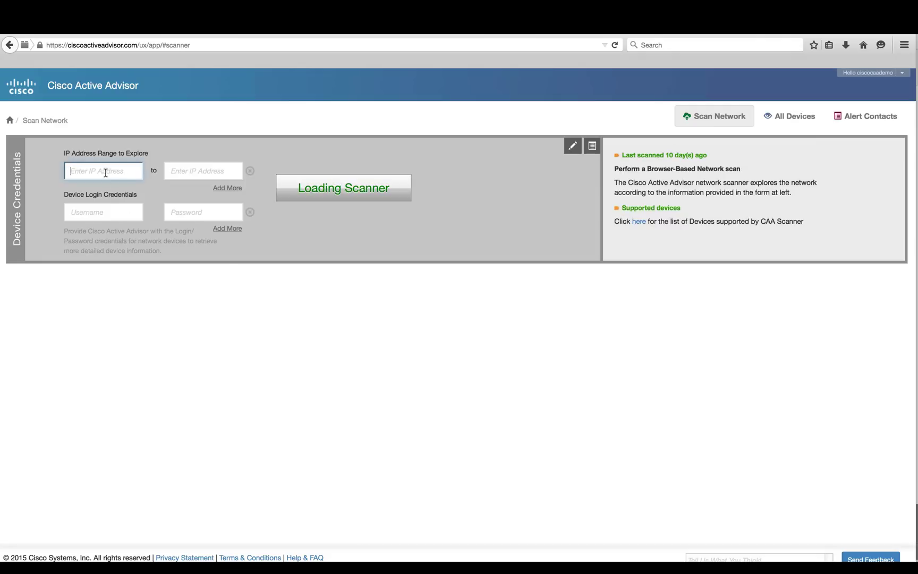
# Enter scan target 172.19.8.155 with the device's admin username and password.
pyautogui.write('172.19.8.155')
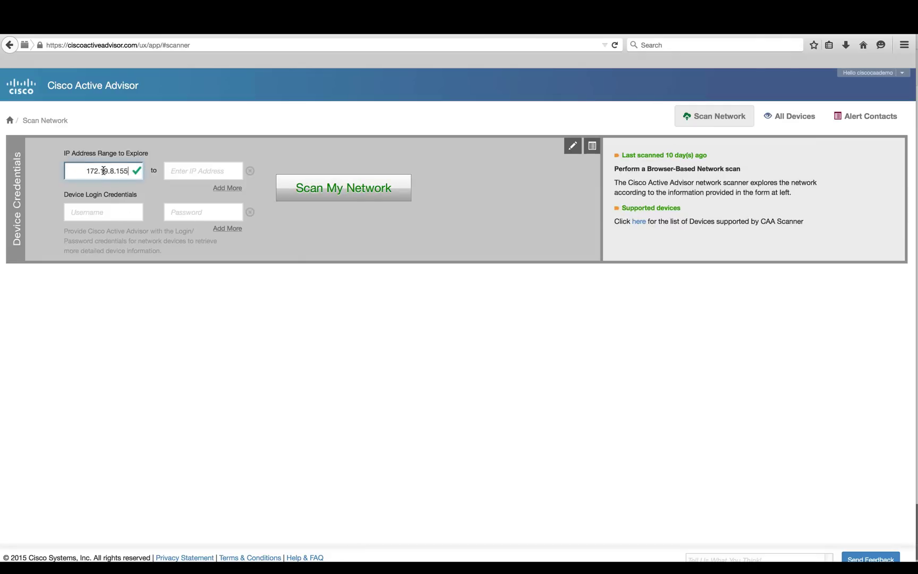
pyautogui.click(103, 215)
pyautogui.write('admin')
pyautogui.press('Tab')
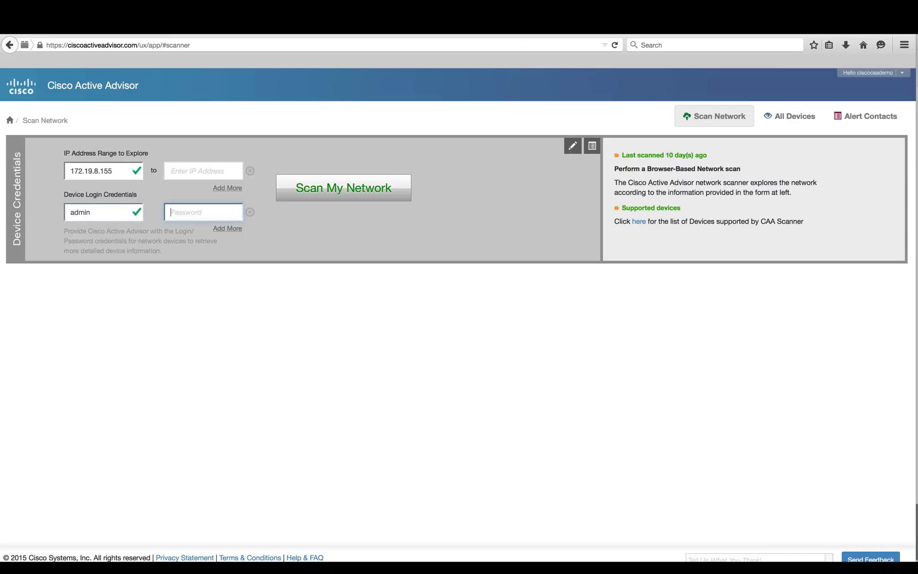
pyautogui.write('********')
# Scan the network and filter Cisco_8b:d2:04's best-practice health to General (69) and Security (43).
pyautogui.click(287, 200)
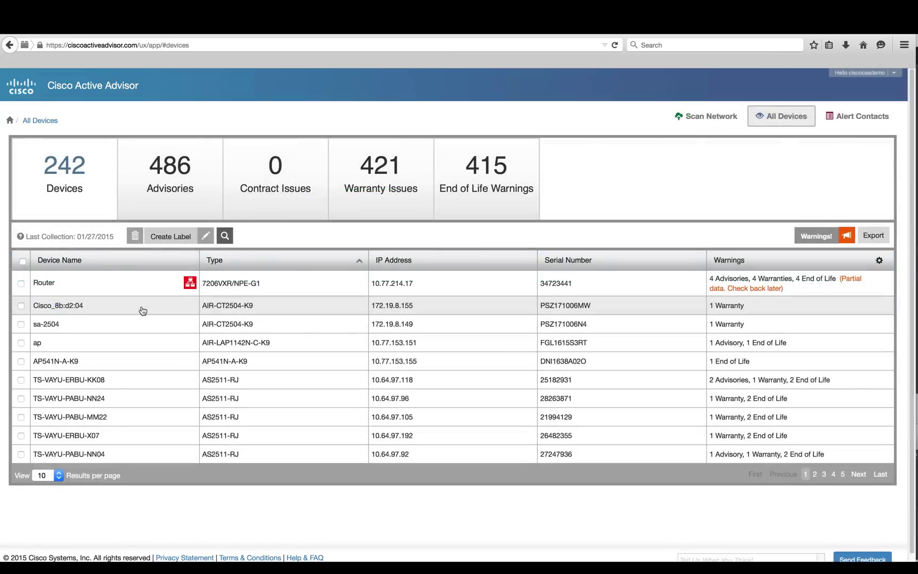
pyautogui.click(142, 310)
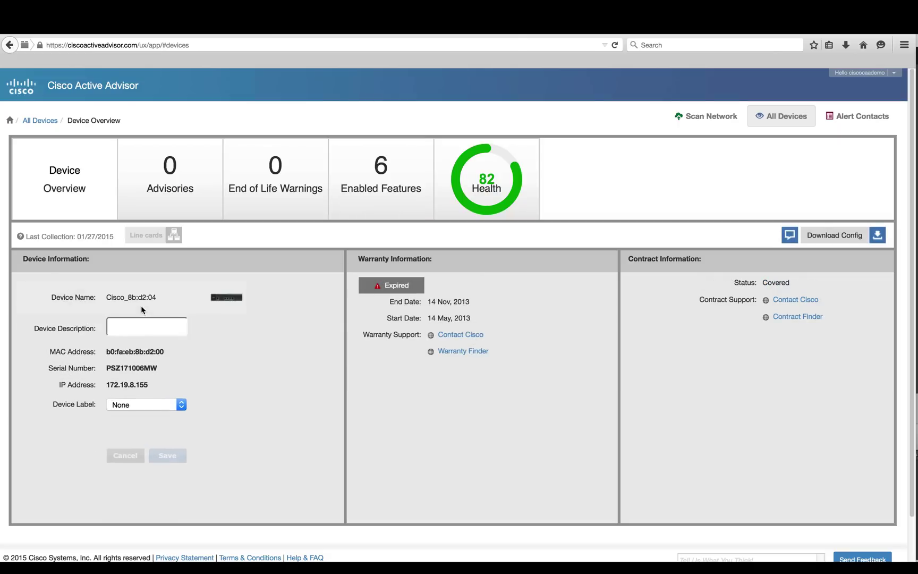
pyautogui.click(479, 200)
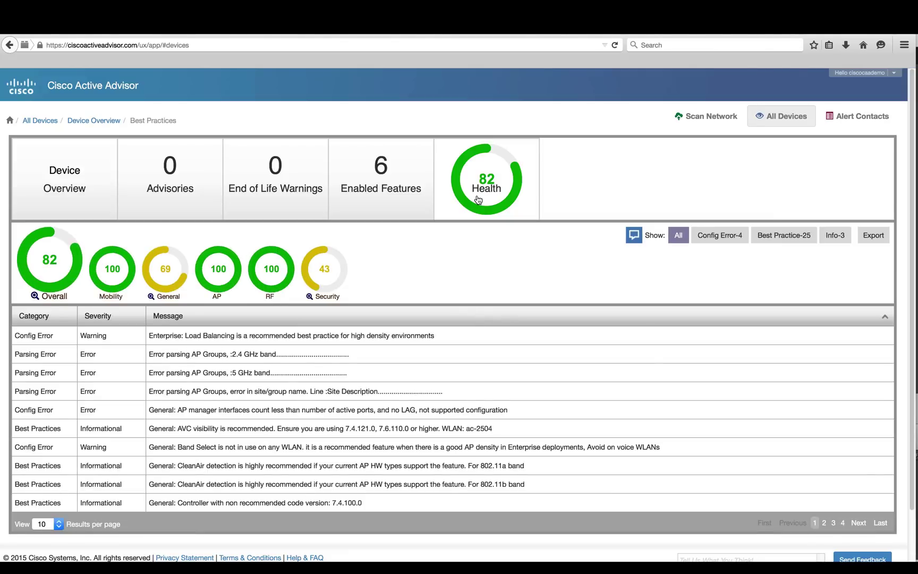
pyautogui.click(155, 274)
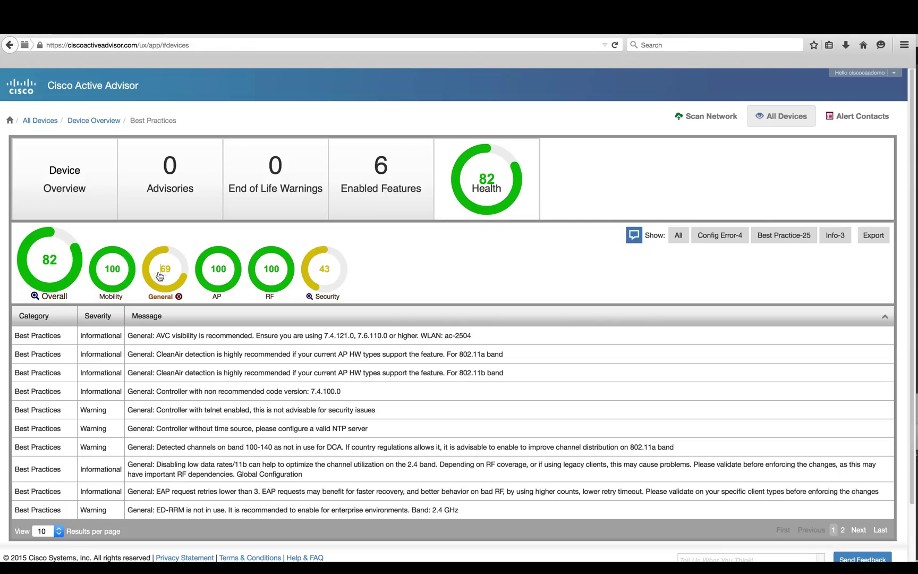
pyautogui.click(320, 279)
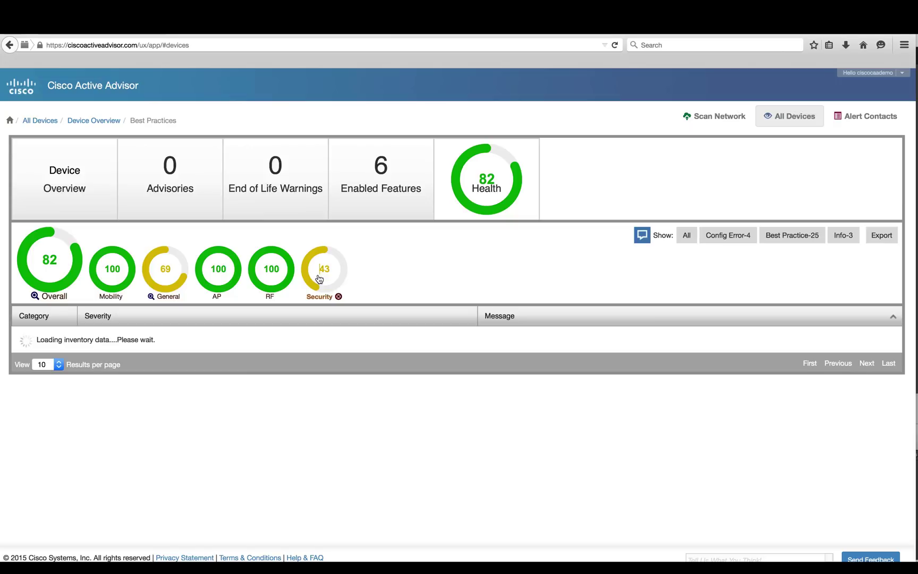